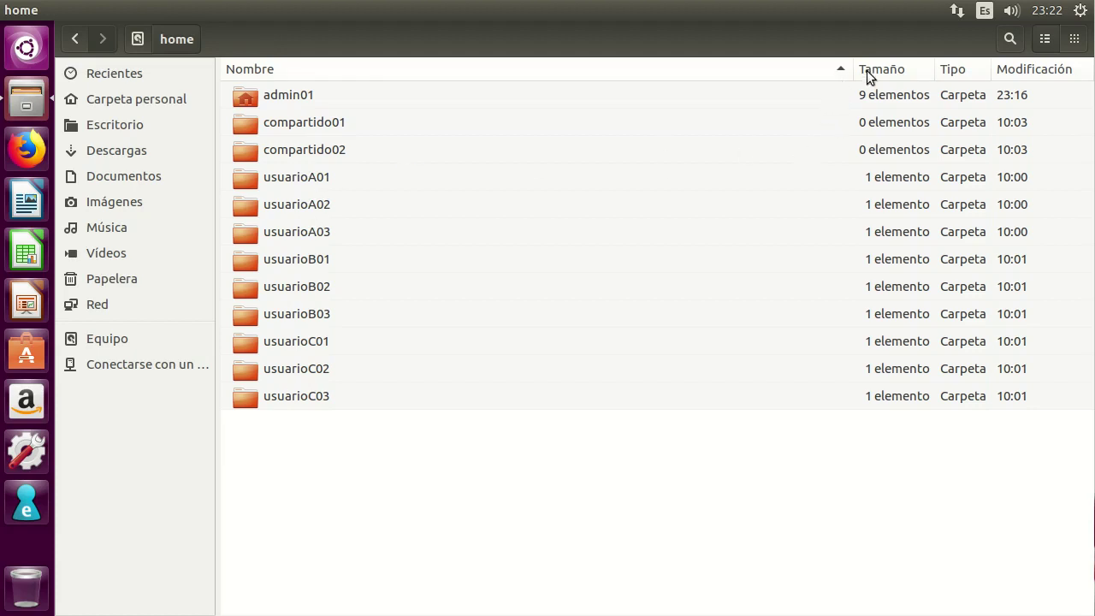
# Narrow the Nombre column and add the Propietario column to the home folder listing.
pyautogui.moveTo(852, 69); pyautogui.dragTo(402, 69)
pyautogui.rightClick(930, 68)
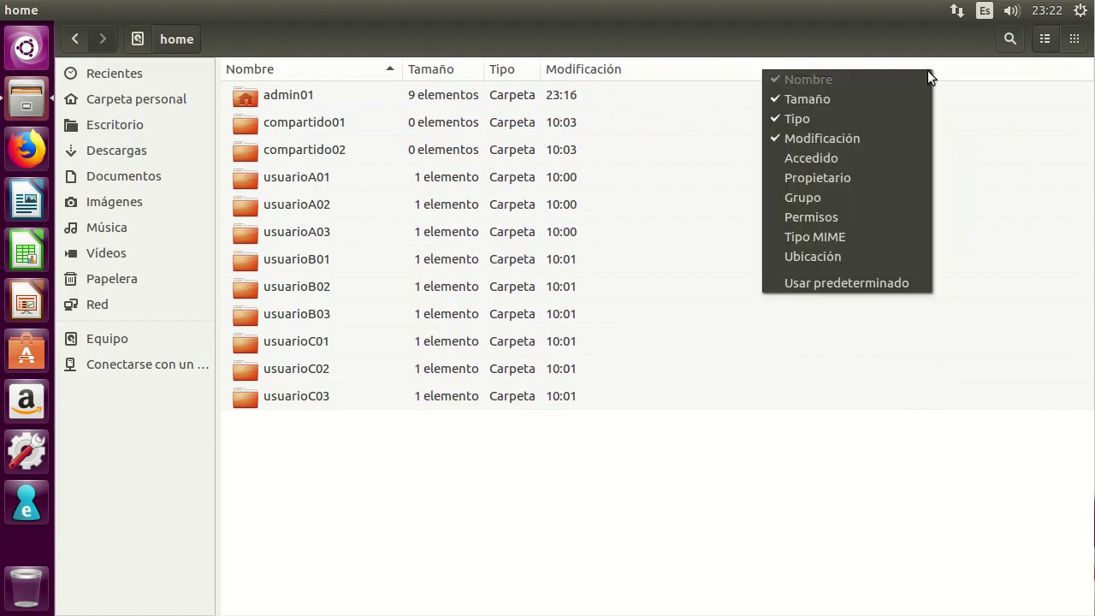
pyautogui.click(832, 177)
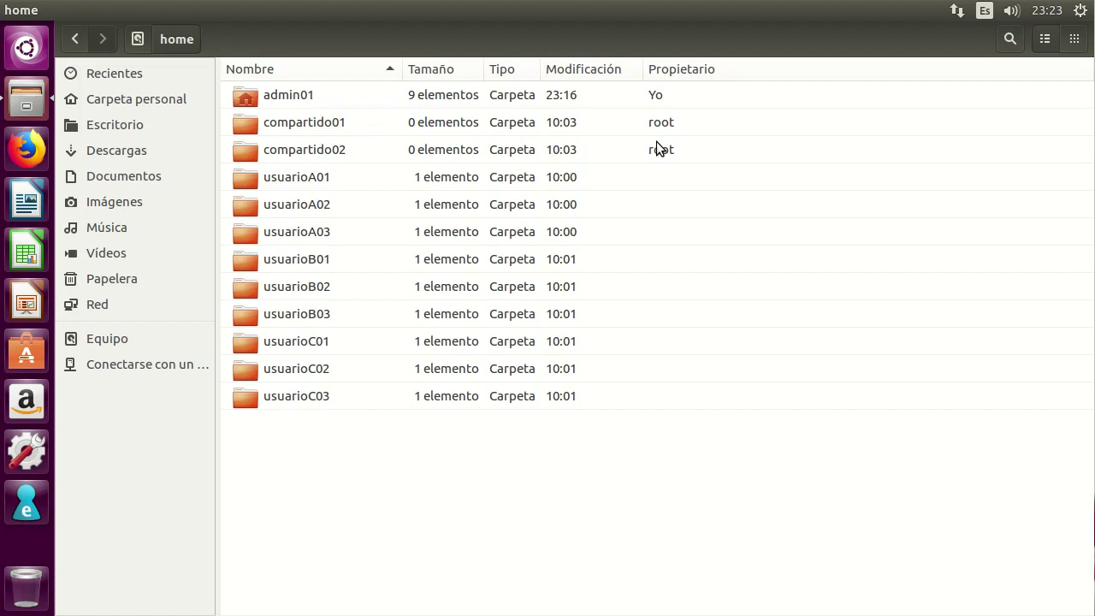
pyautogui.click(137, 40)
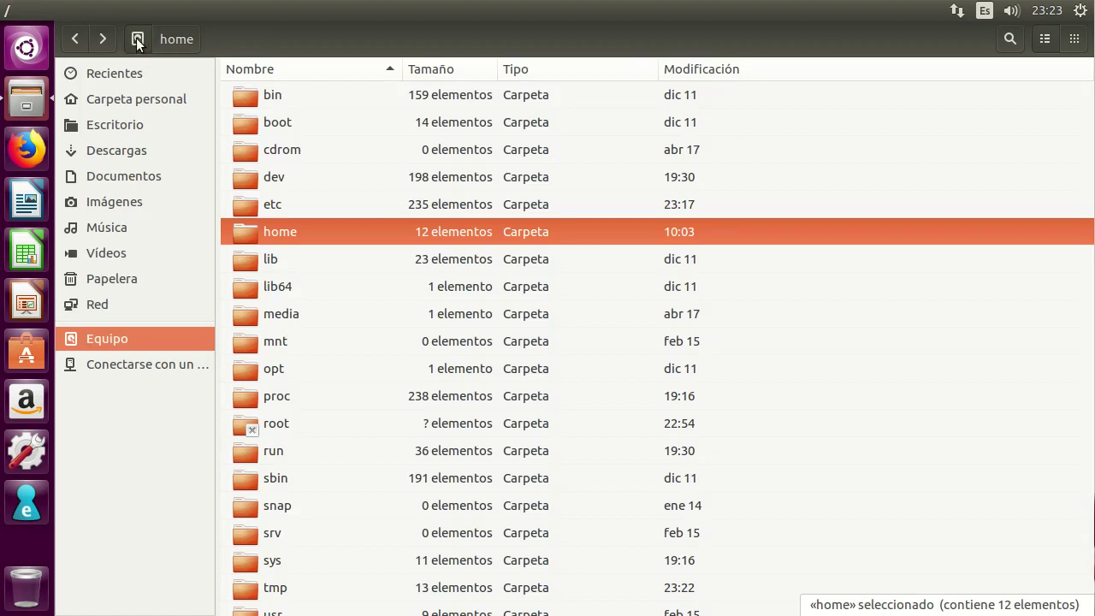
# Open /home with Abrir como Administrador in a second window, authenticating with the admin password.
pyautogui.rightClick(273, 230)
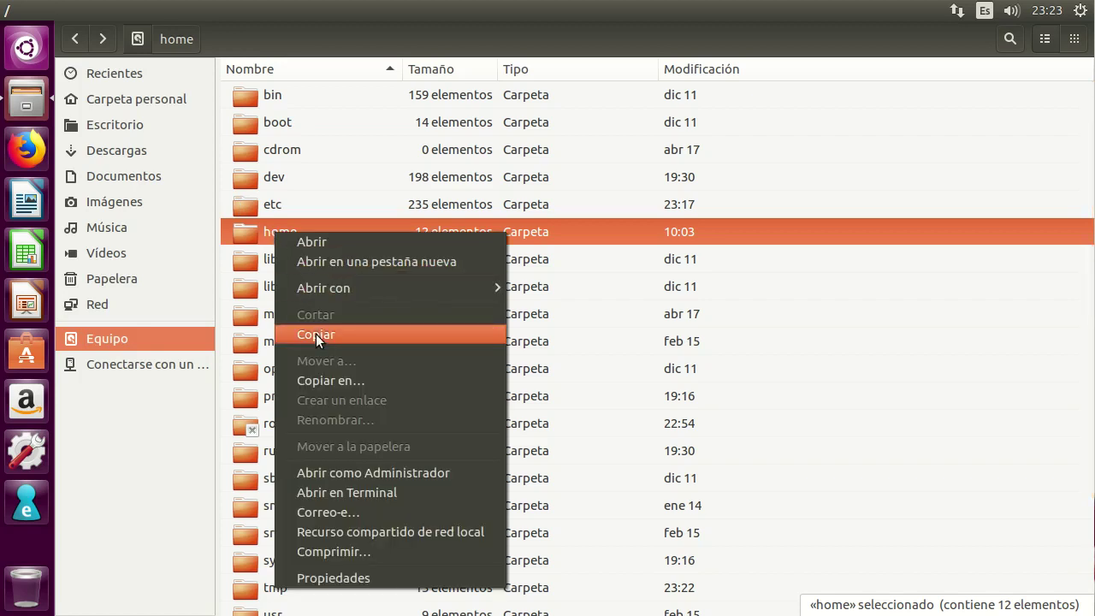
pyautogui.click(354, 473)
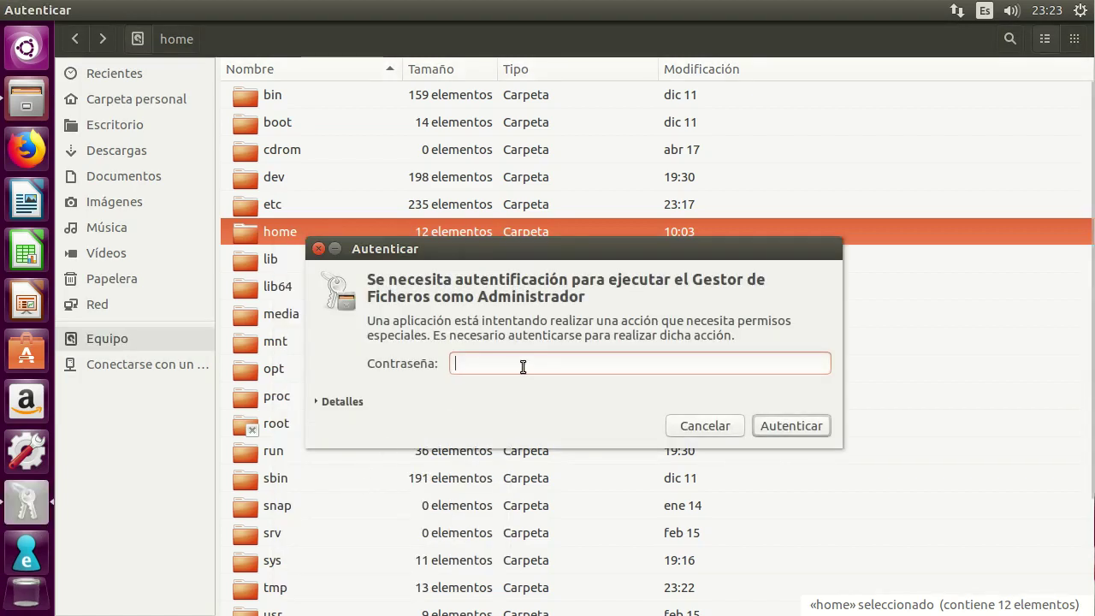
pyautogui.write('••••••')
pyautogui.press('Return')
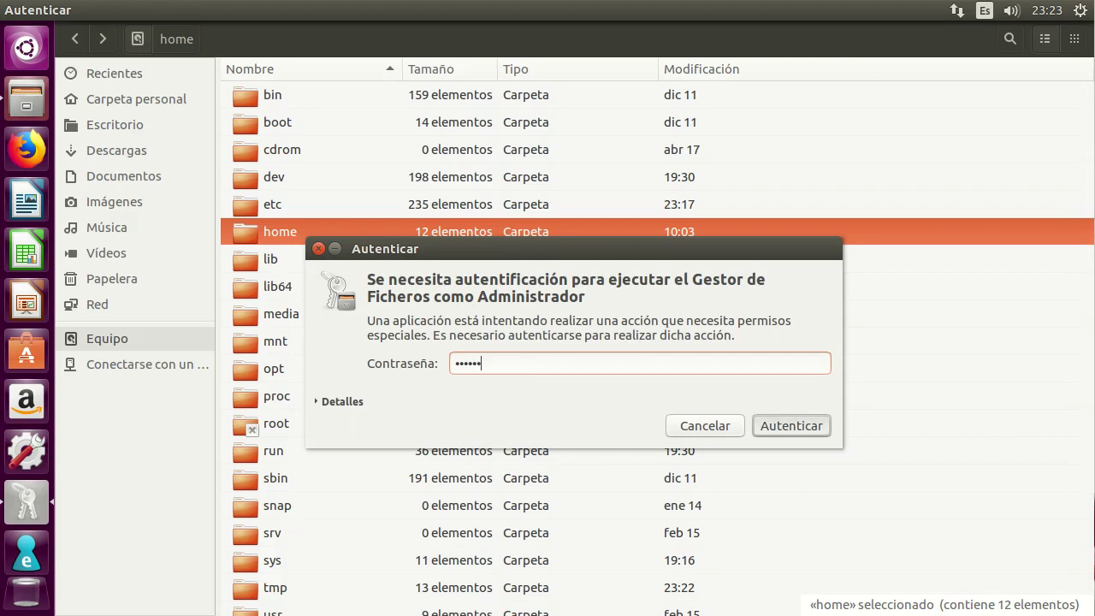
pyautogui.moveTo(446, 69); pyautogui.dragTo(519, 113)
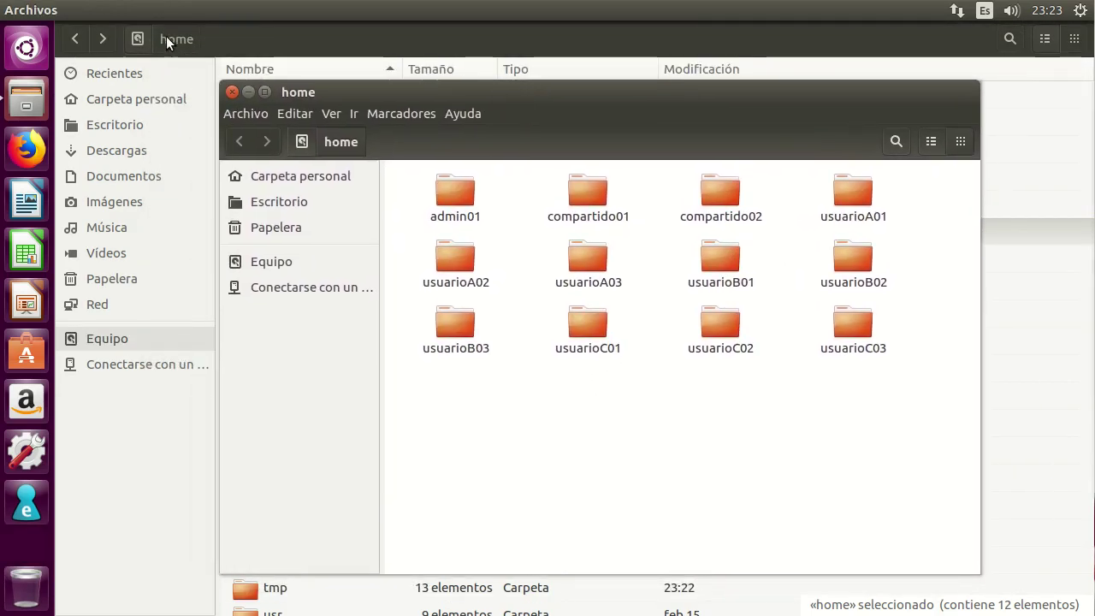
# Close the ordinary Files window and show the maximized admin home window as a list with narrow Nombre column.
pyautogui.click(247, 34)
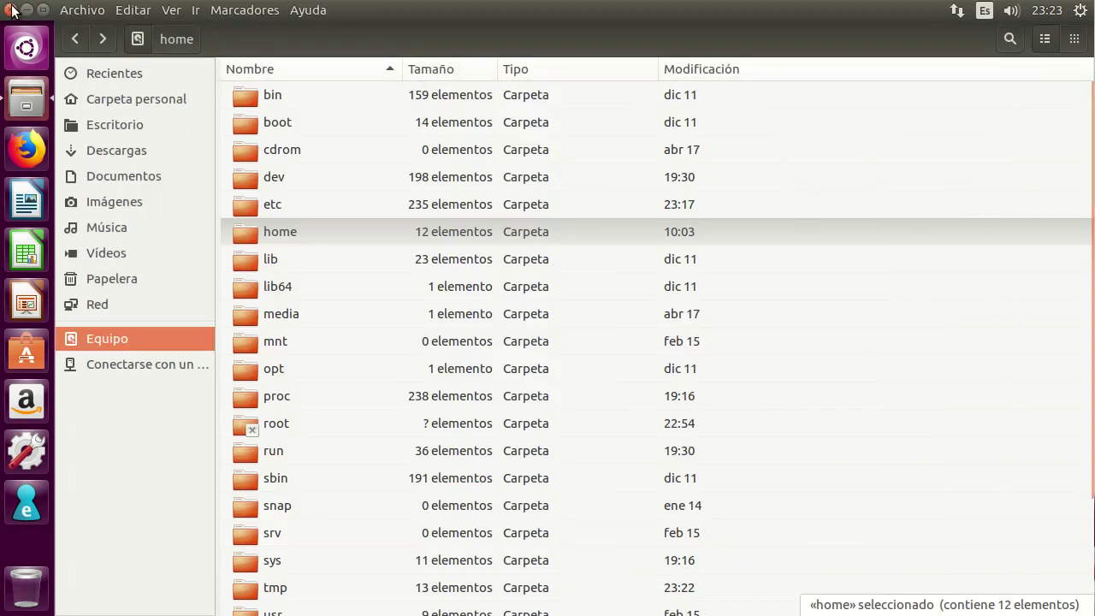
pyautogui.click(10, 9)
pyautogui.moveTo(496, 87); pyautogui.dragTo(483, 74)
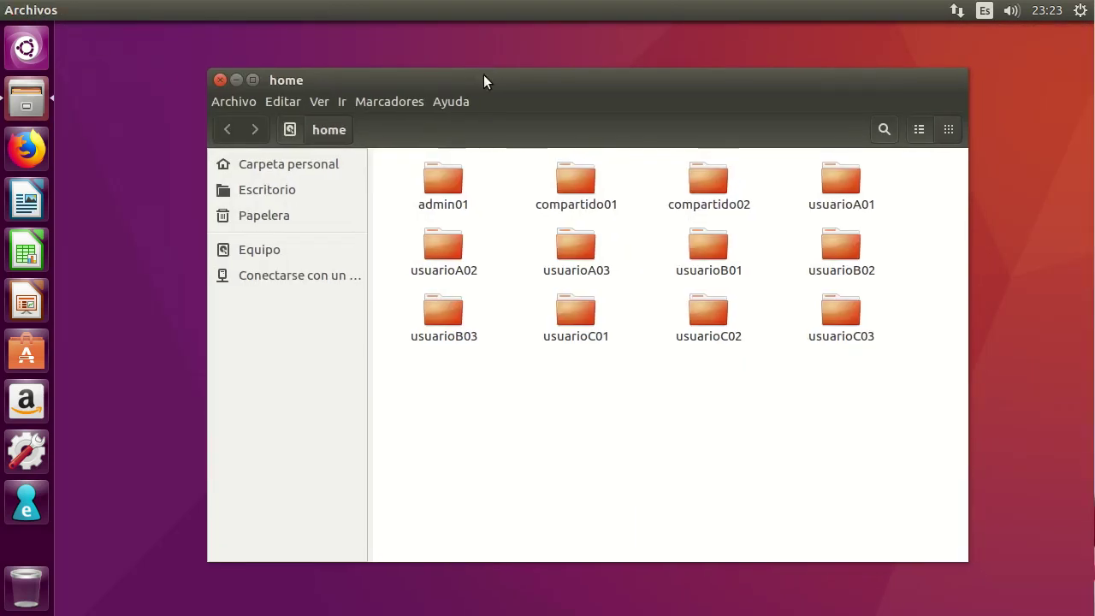
pyautogui.doubleClick(483, 76)
pyautogui.click(1044, 58)
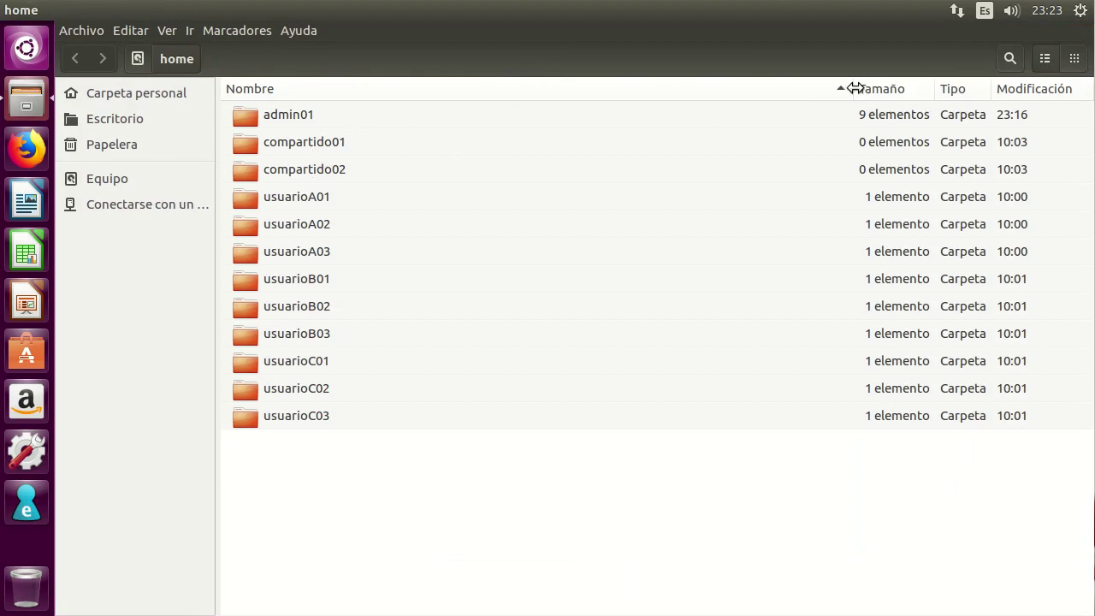
pyautogui.moveTo(847, 88); pyautogui.dragTo(451, 88)
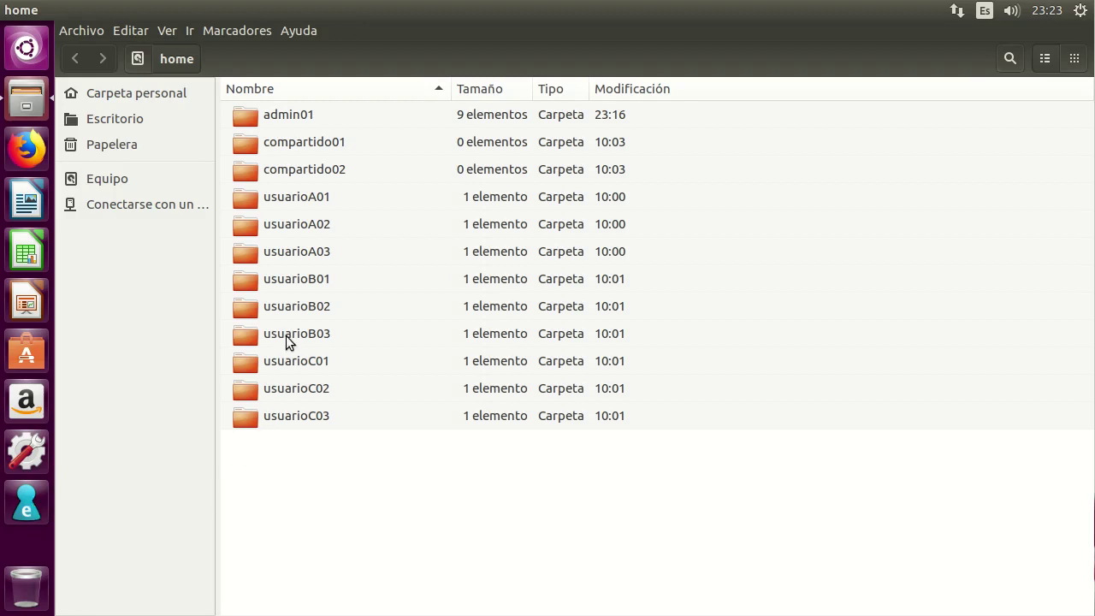
# Open compartido01's Propiedades on the Lista de control de acceso tab.
pyautogui.rightClick(297, 146)
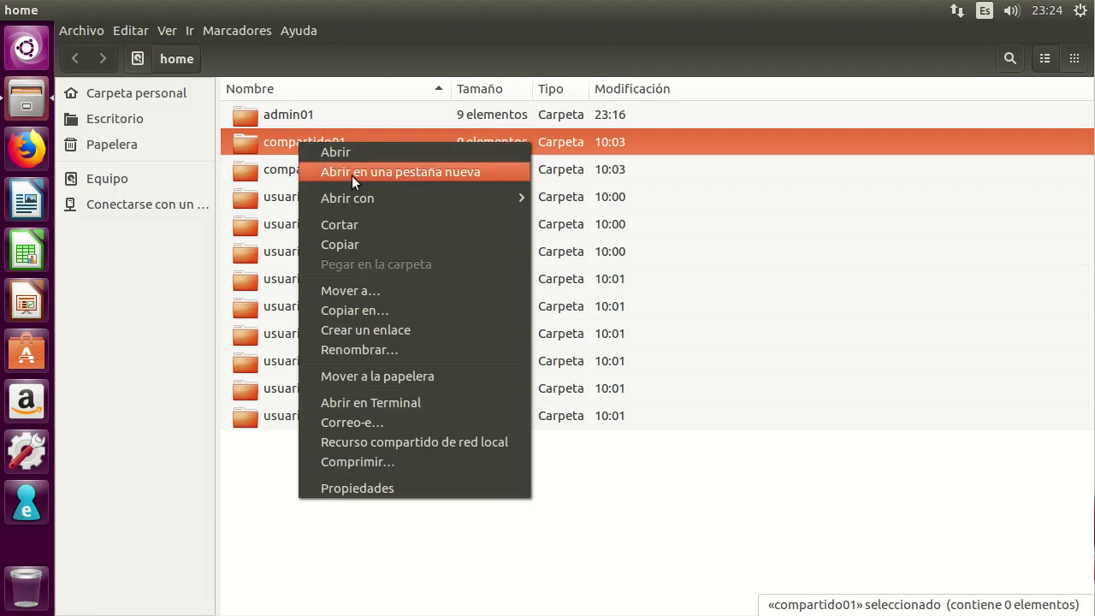
pyautogui.click(389, 489)
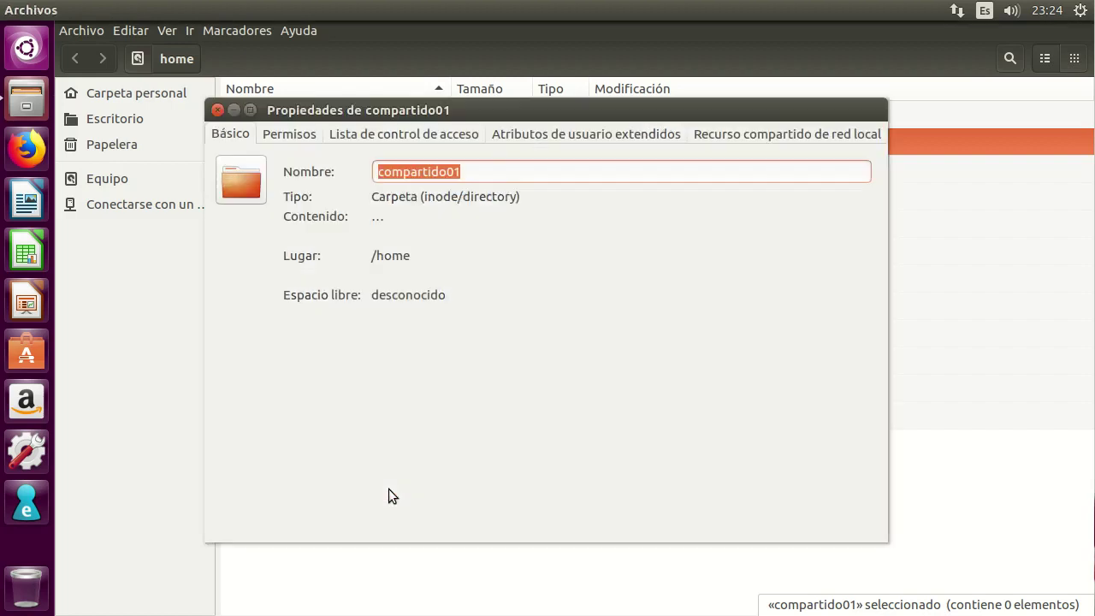
pyautogui.click(383, 135)
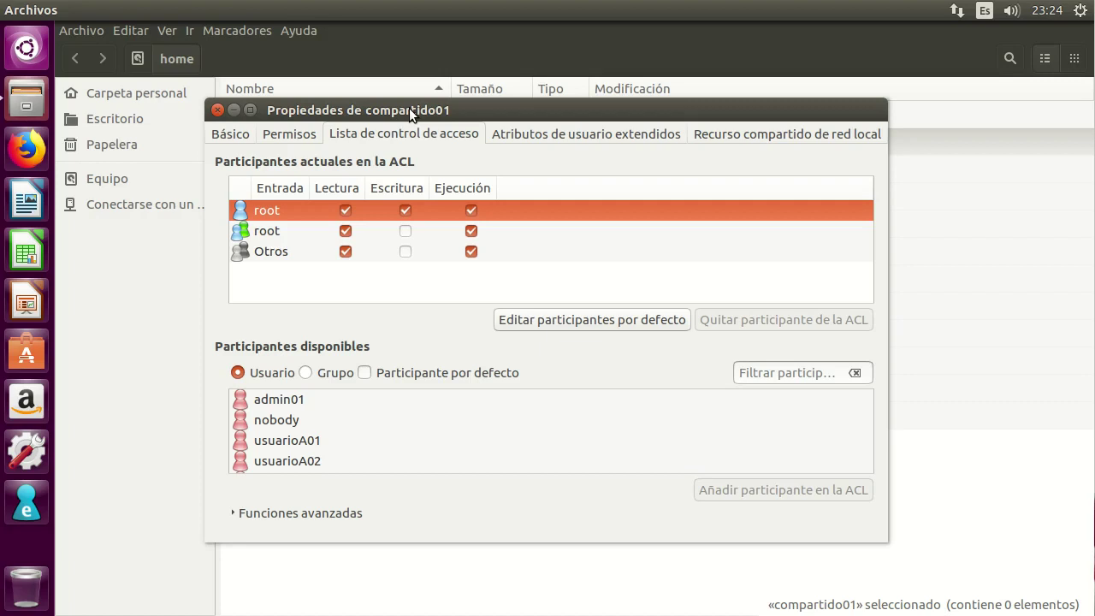
# Add grupoA, grupoB and grupoC as participants in compartido01's ACL.
pyautogui.click(307, 373)
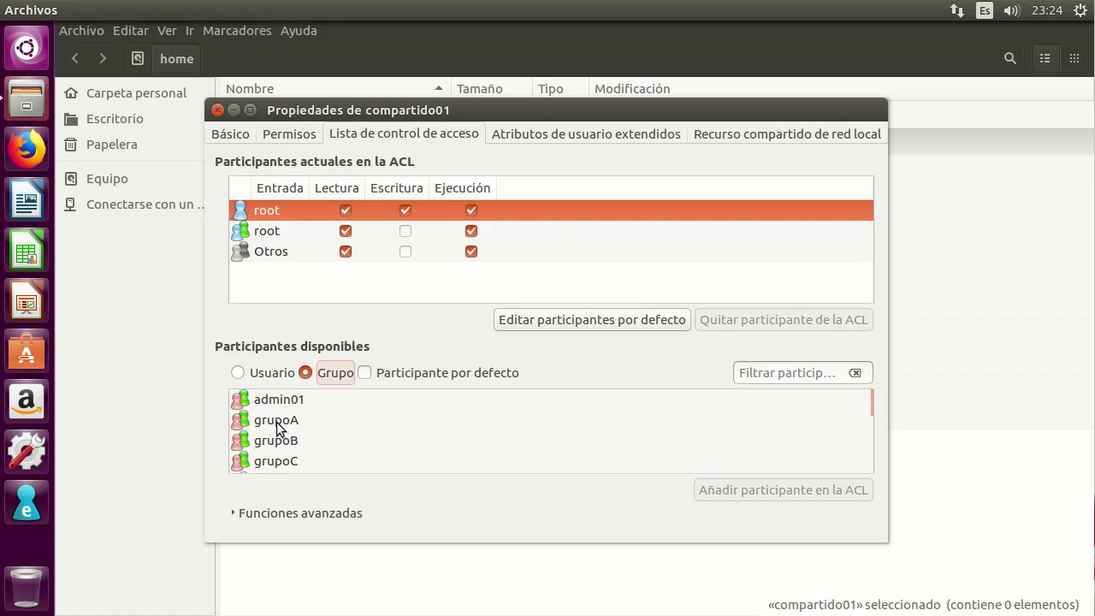
pyautogui.click(278, 422)
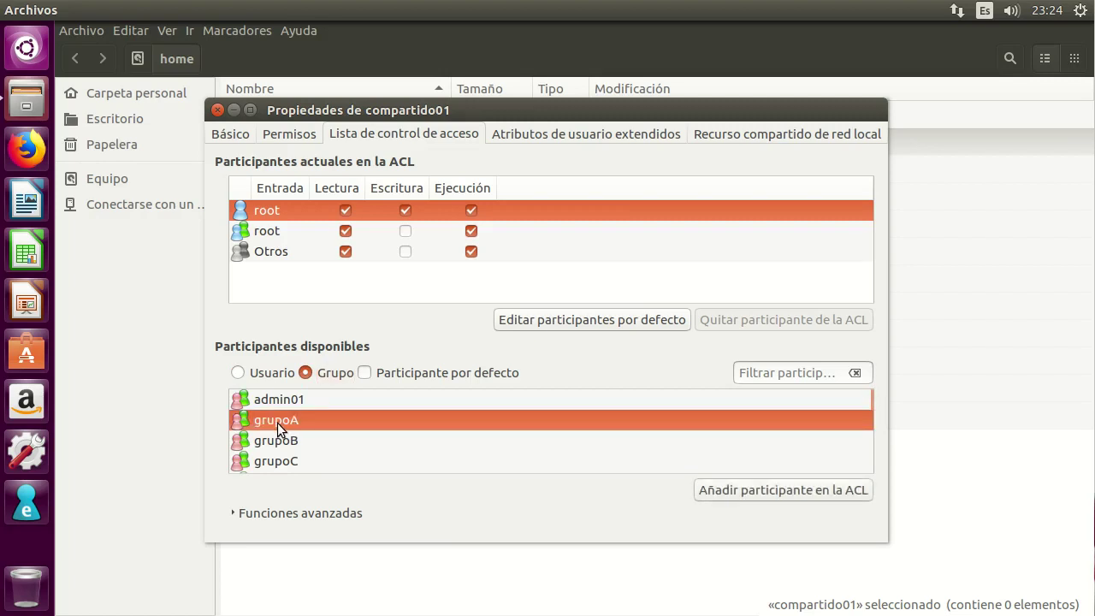
pyautogui.click(284, 463)
pyautogui.press('Up')
pyautogui.press('Up')
pyautogui.click(805, 491)
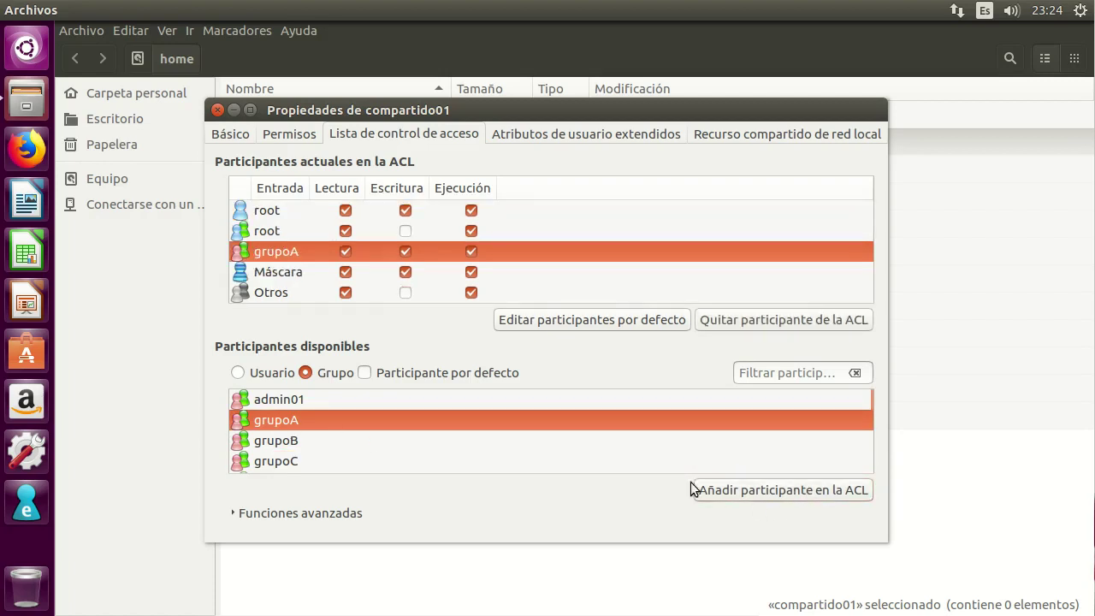
pyautogui.click(288, 446)
pyautogui.click(789, 489)
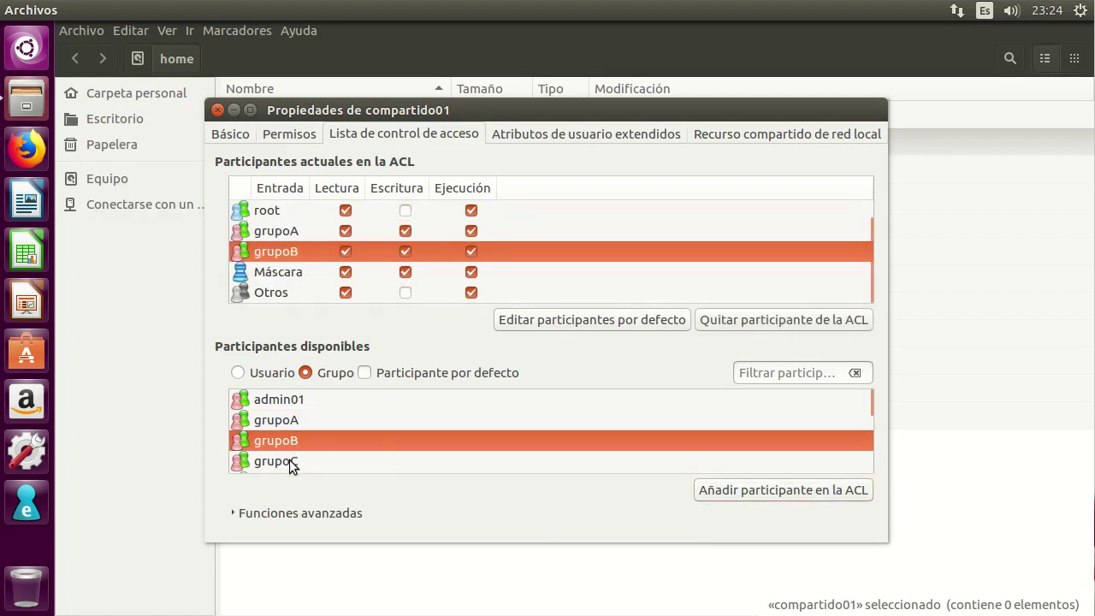
pyautogui.click(277, 462)
pyautogui.click(815, 487)
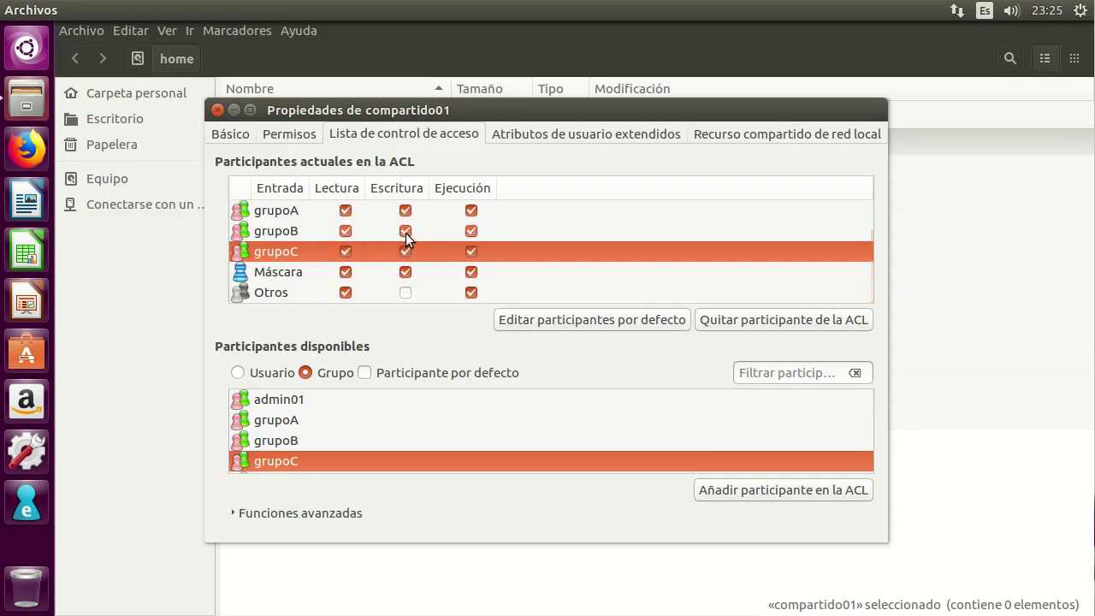
# Remove Escritura from grupoB and read and execute from grupoC.
pyautogui.click(405, 231)
pyautogui.click(345, 252)
pyautogui.click(471, 251)
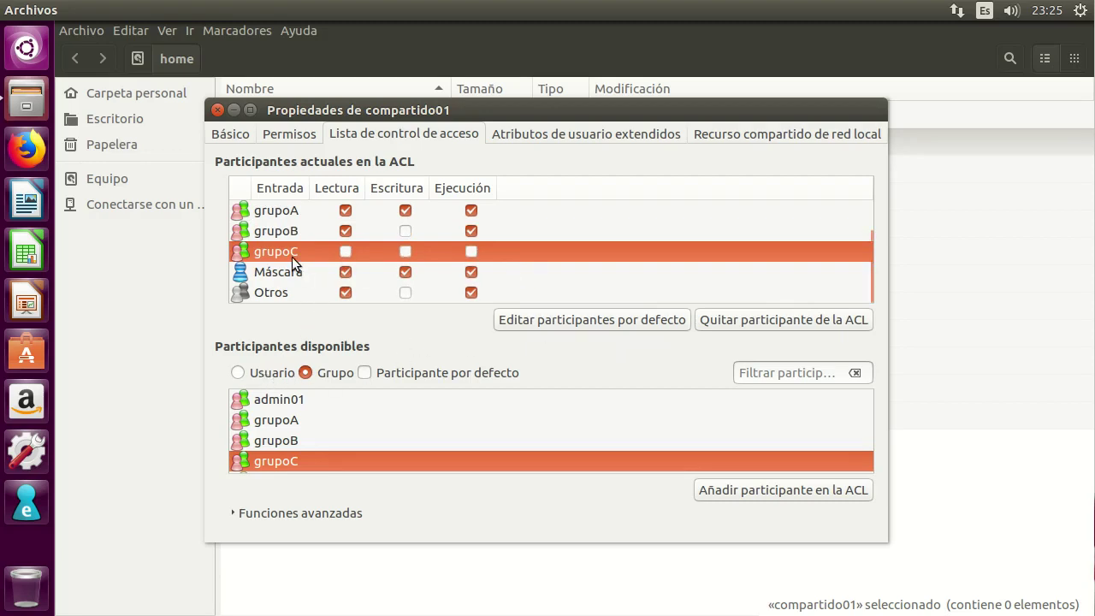
pyautogui.click(238, 373)
# Add usuarioC03 to compartido01's ACL with read and execute but no Escritura.
pyautogui.scroll(-2, 321, 436)
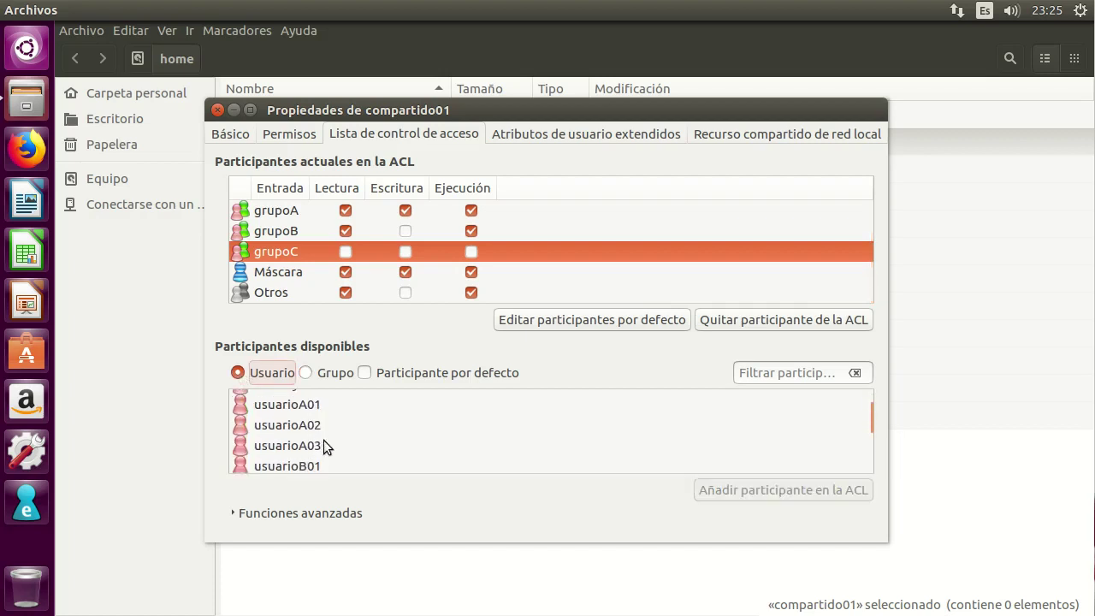
pyautogui.scroll(-2, 321, 446)
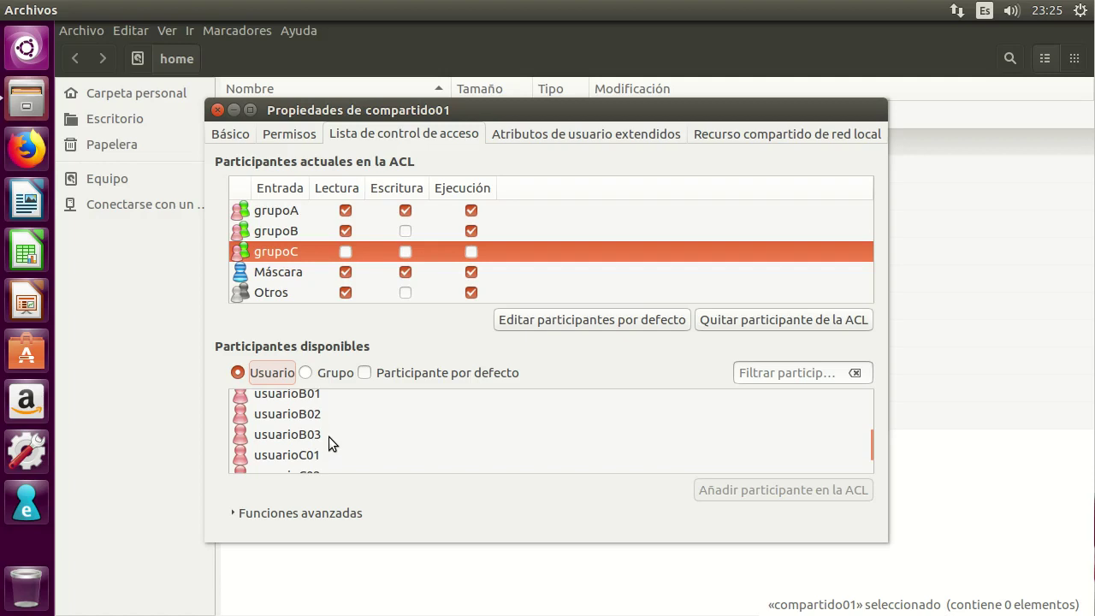
pyautogui.scroll(-1, 318, 440)
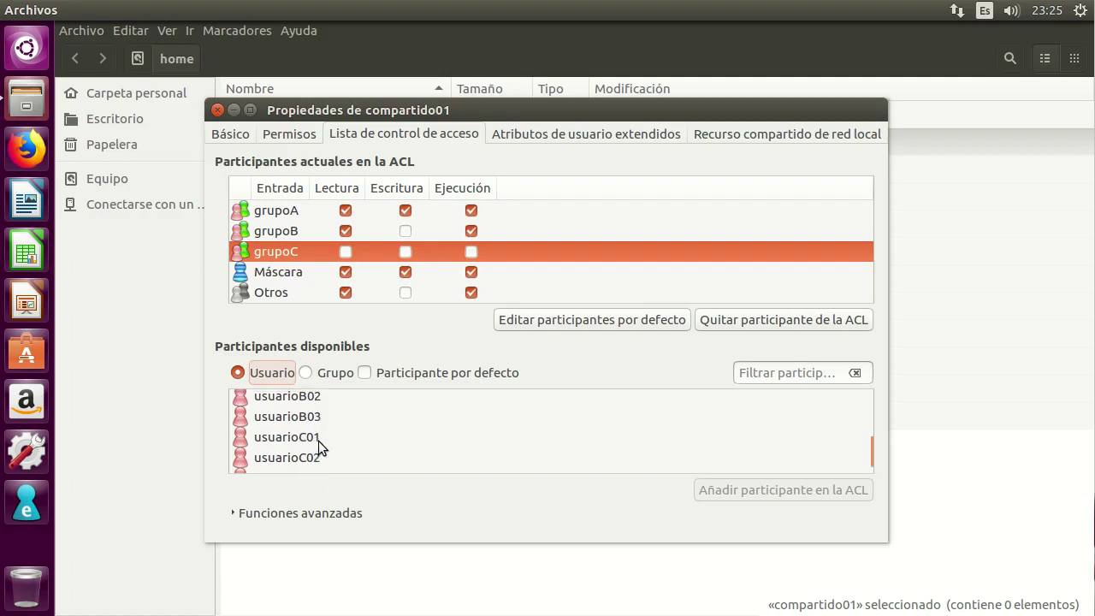
pyautogui.scroll(-1, 328, 446)
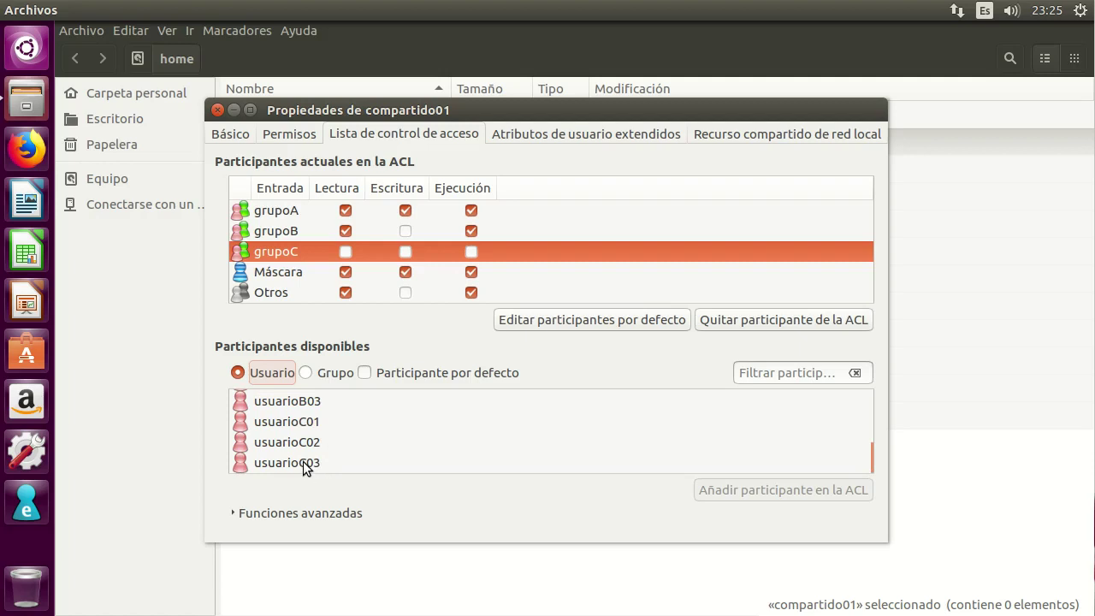
pyautogui.click(307, 463)
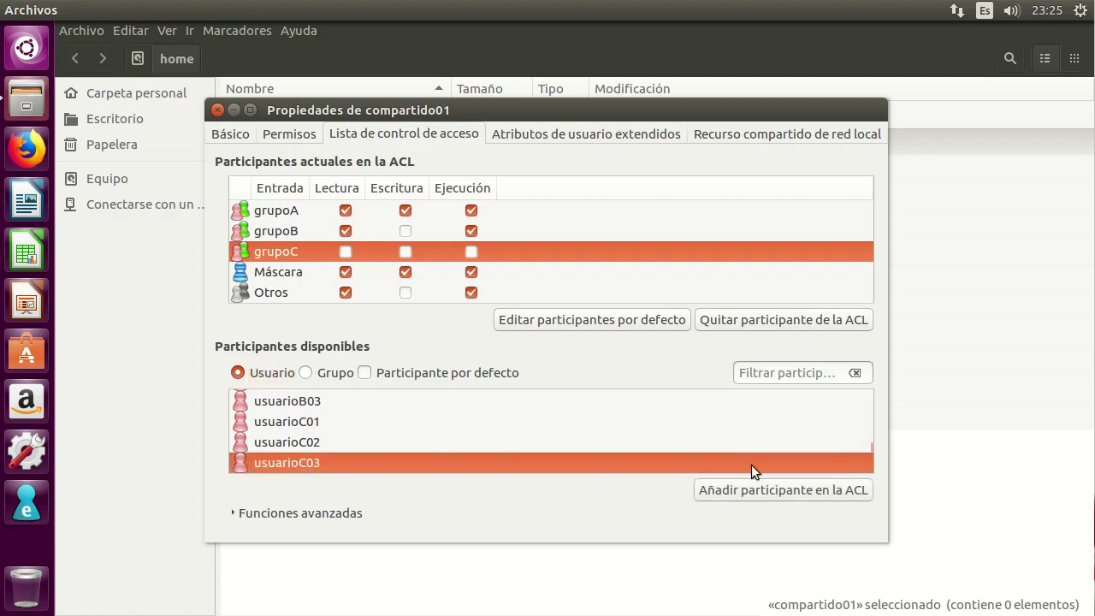
pyautogui.click(825, 490)
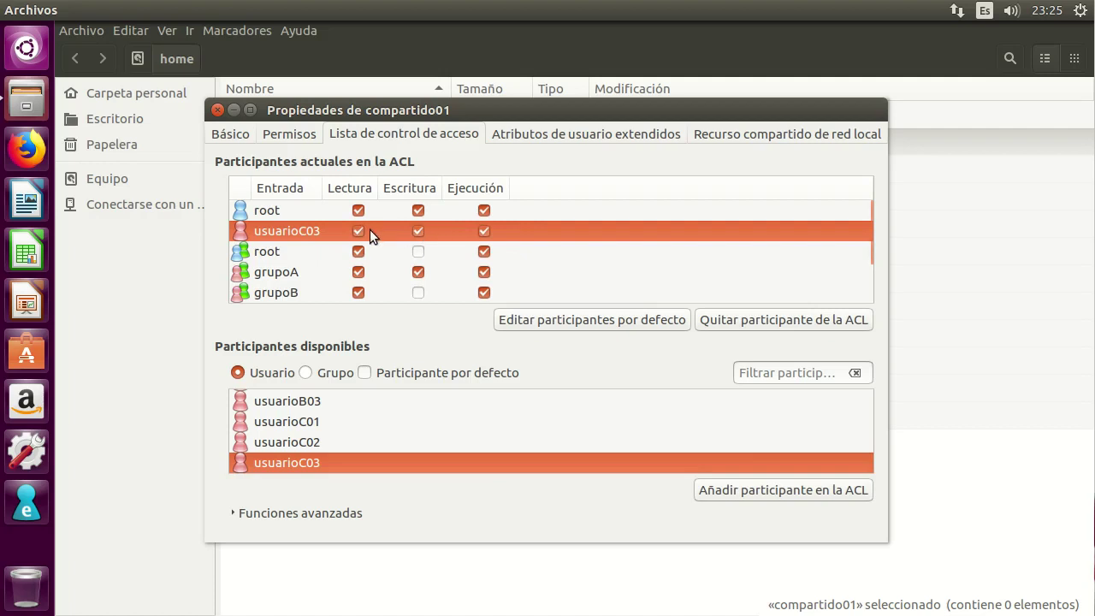
pyautogui.click(416, 232)
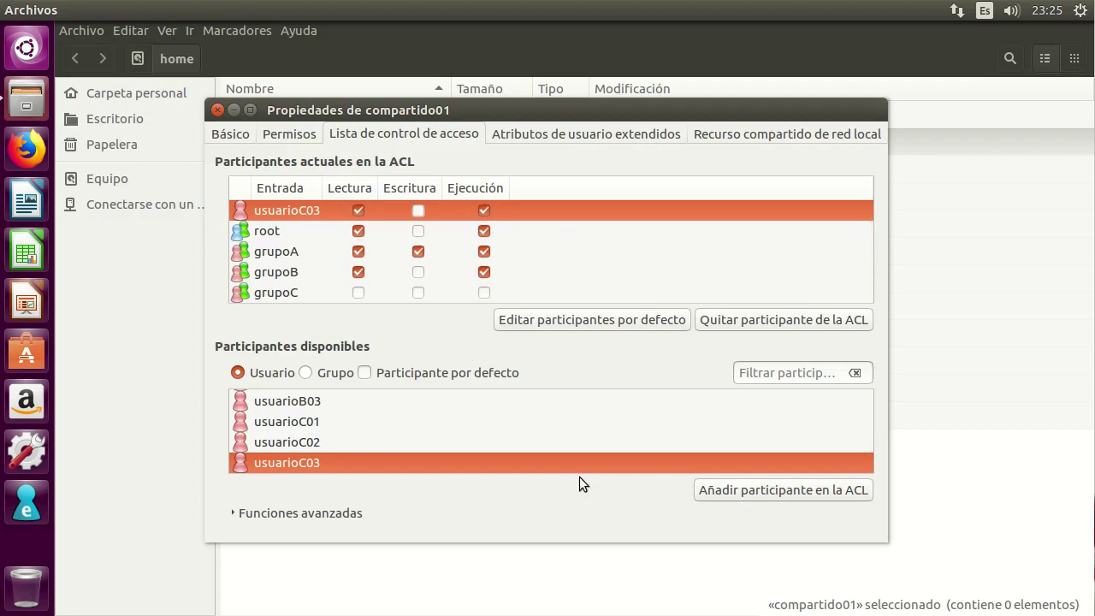
# Close compartido01's properties and open the Propiedades of compartido02.
pyautogui.click(216, 109)
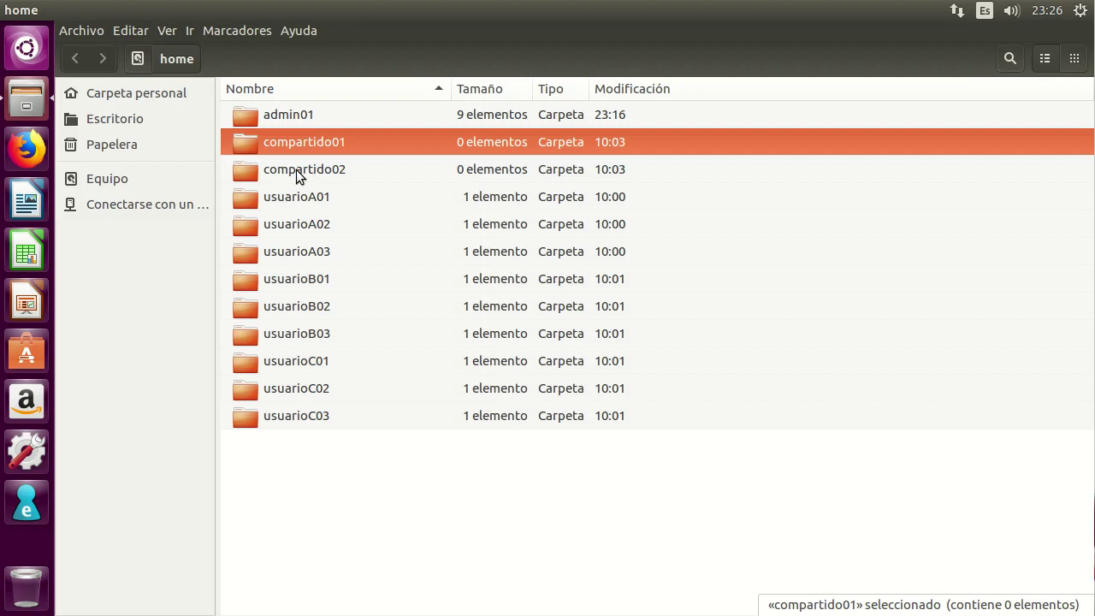
pyautogui.rightClick(296, 169)
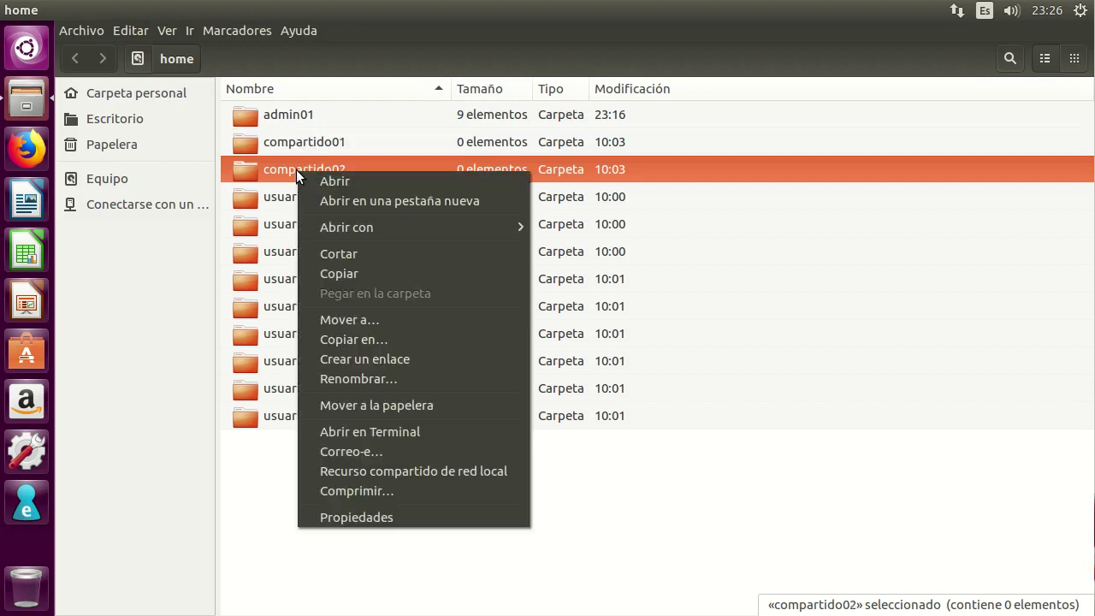
pyautogui.click(383, 517)
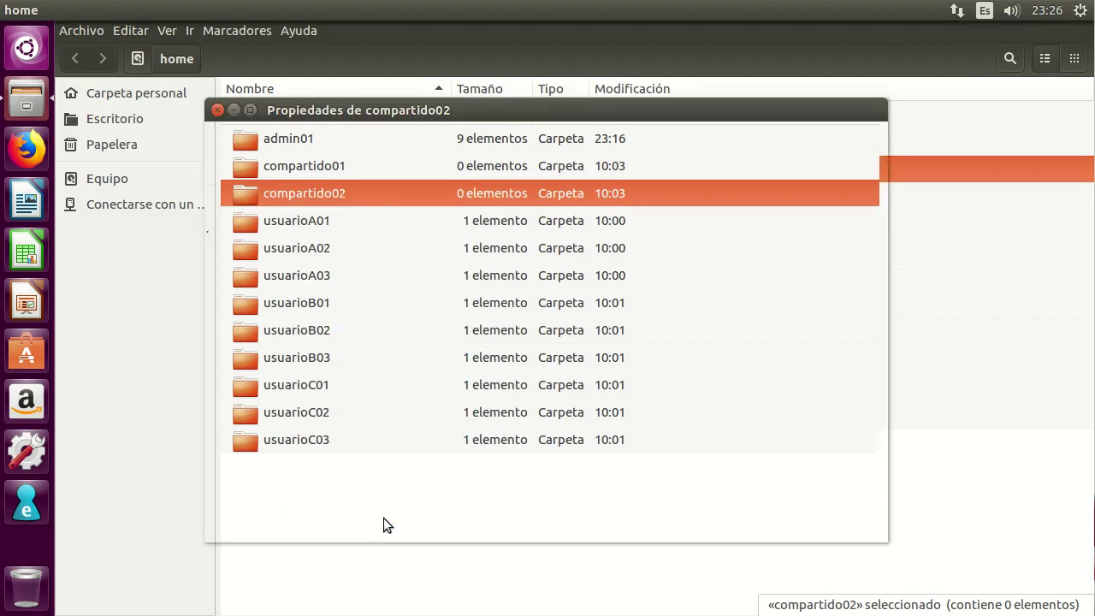
# On compartido02's ACL tab, add grupoA, grupoB and grupoC as participants.
pyautogui.click(385, 135)
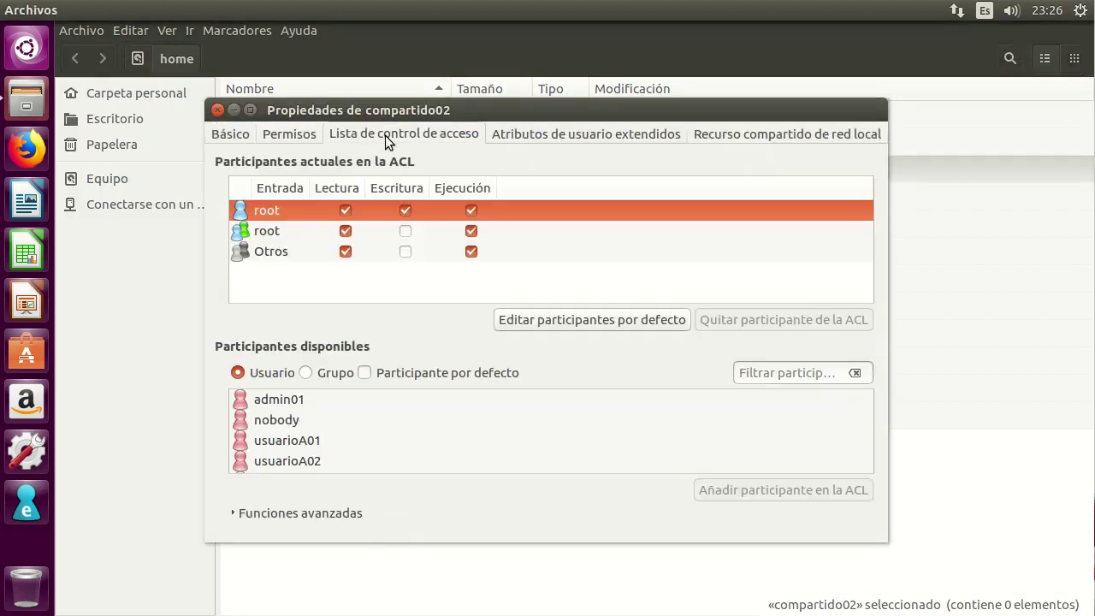
pyautogui.click(307, 372)
pyautogui.click(291, 421)
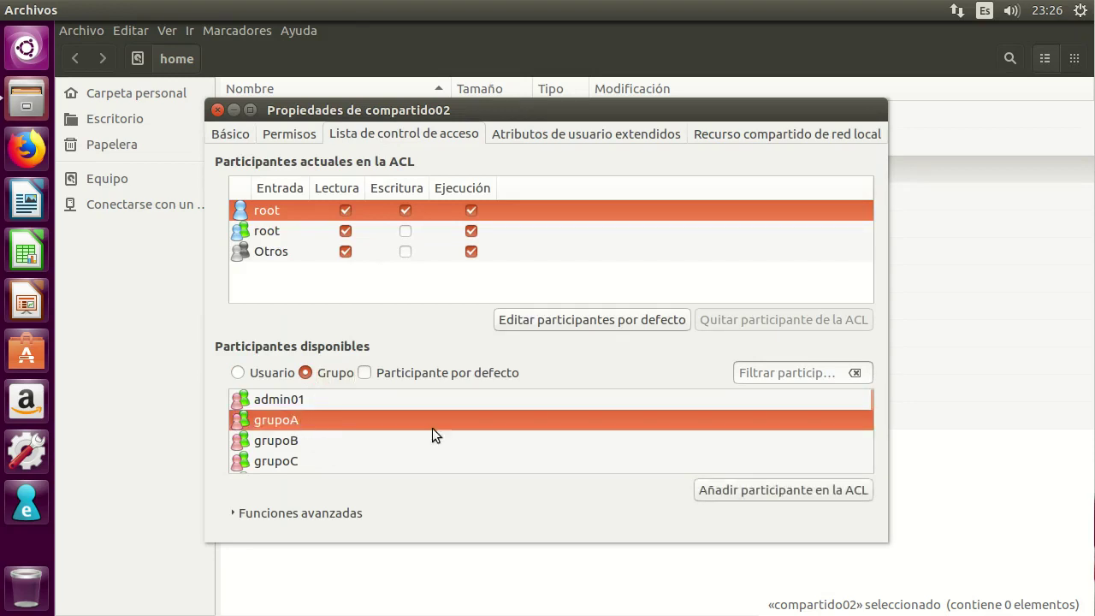
pyautogui.click(801, 491)
pyautogui.click(291, 441)
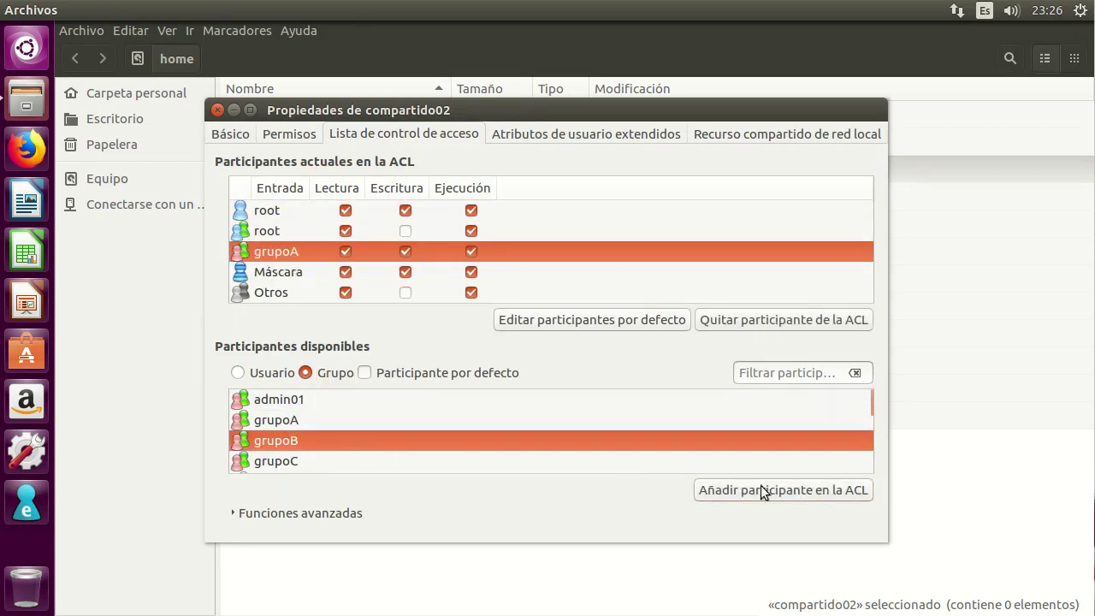
pyautogui.click(760, 488)
pyautogui.click(290, 463)
pyautogui.click(764, 492)
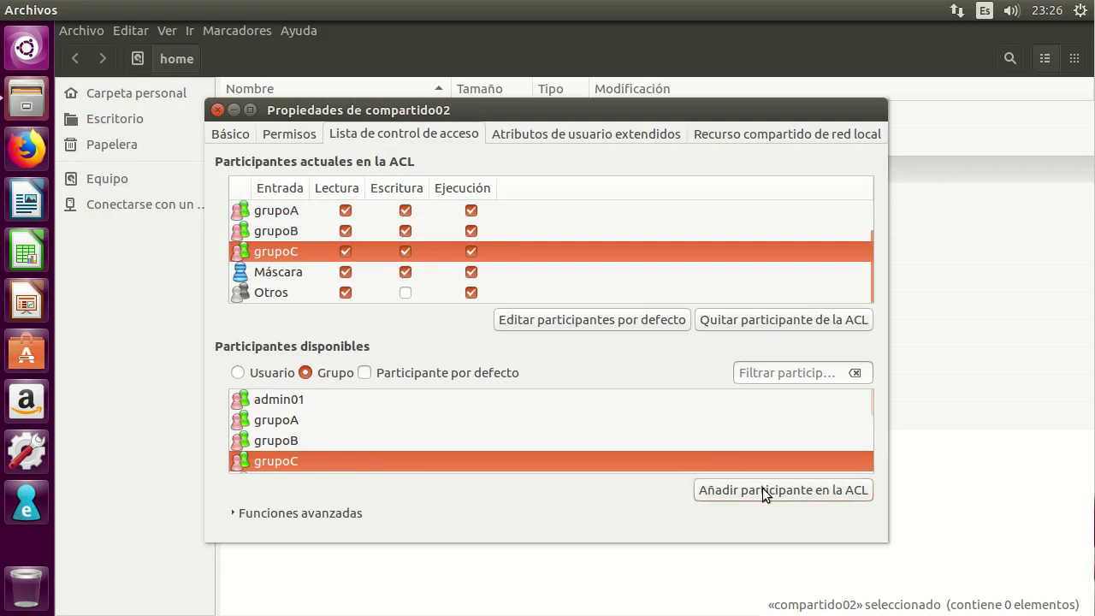
# Remove Escritura from grupoB and all read, write and execute permissions from grupoC.
pyautogui.click(405, 231)
pyautogui.click(345, 252)
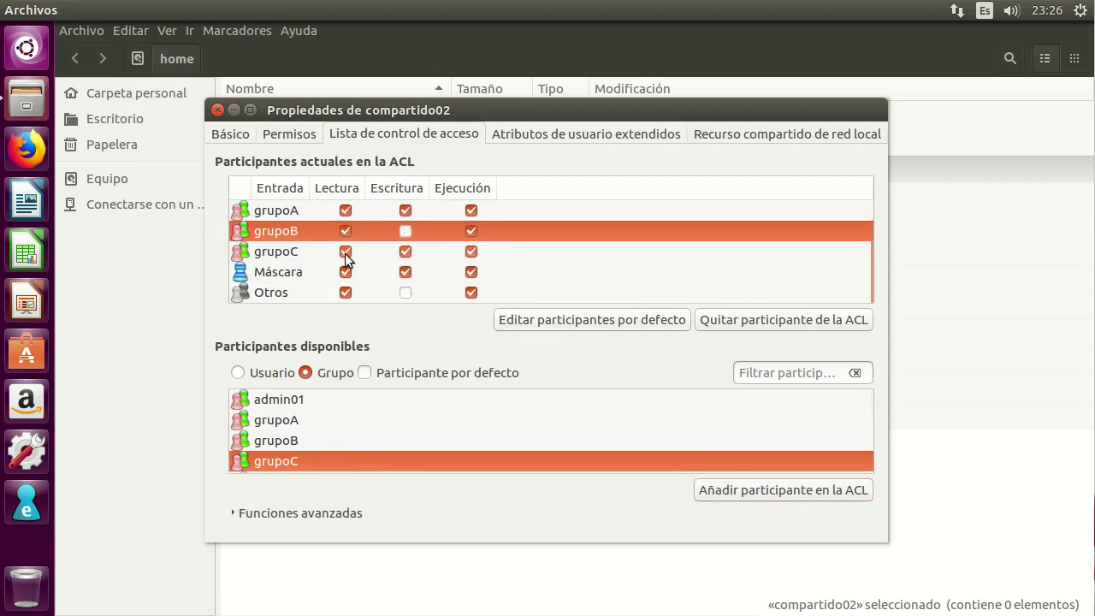
pyautogui.click(404, 251)
pyautogui.click(470, 251)
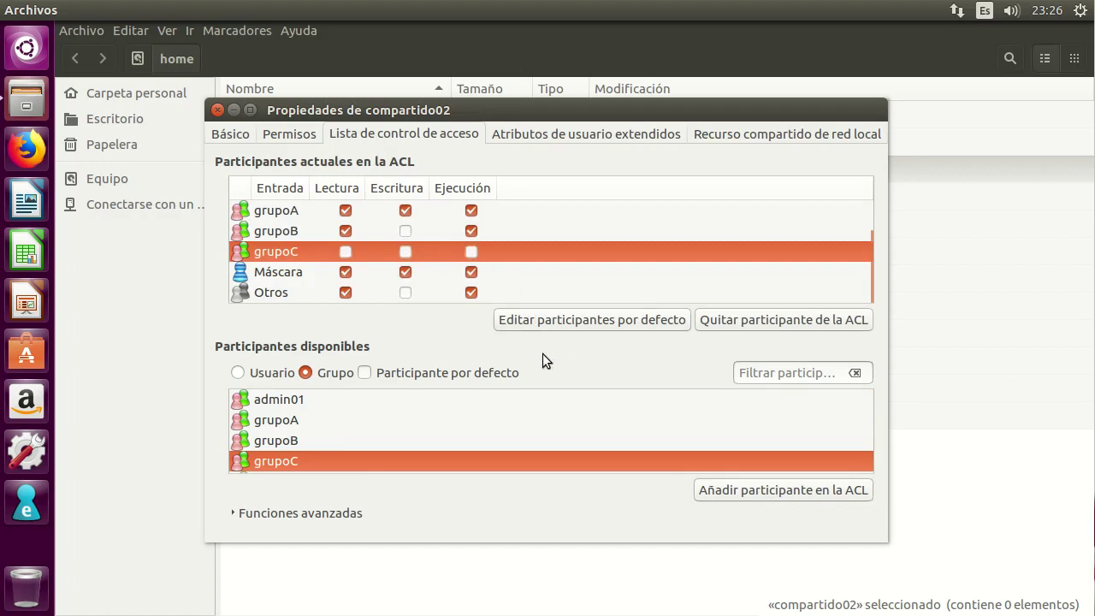
# Add usuarioC03 without Escritura, then close compartido02's properties.
pyautogui.click(236, 372)
pyautogui.scroll(-5, 322, 438)
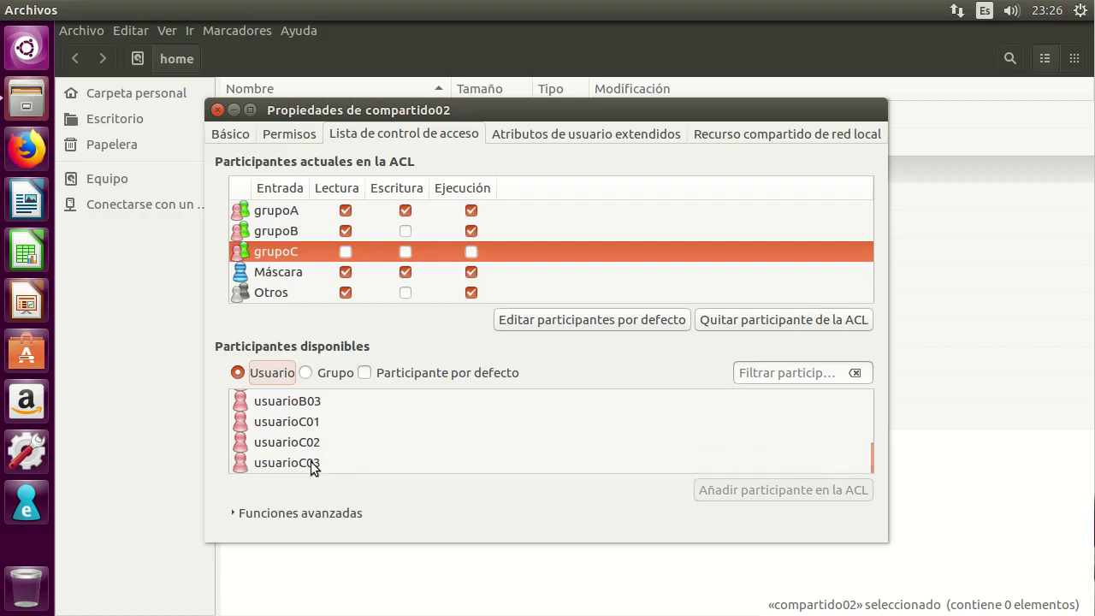
pyautogui.click(311, 464)
pyautogui.click(822, 493)
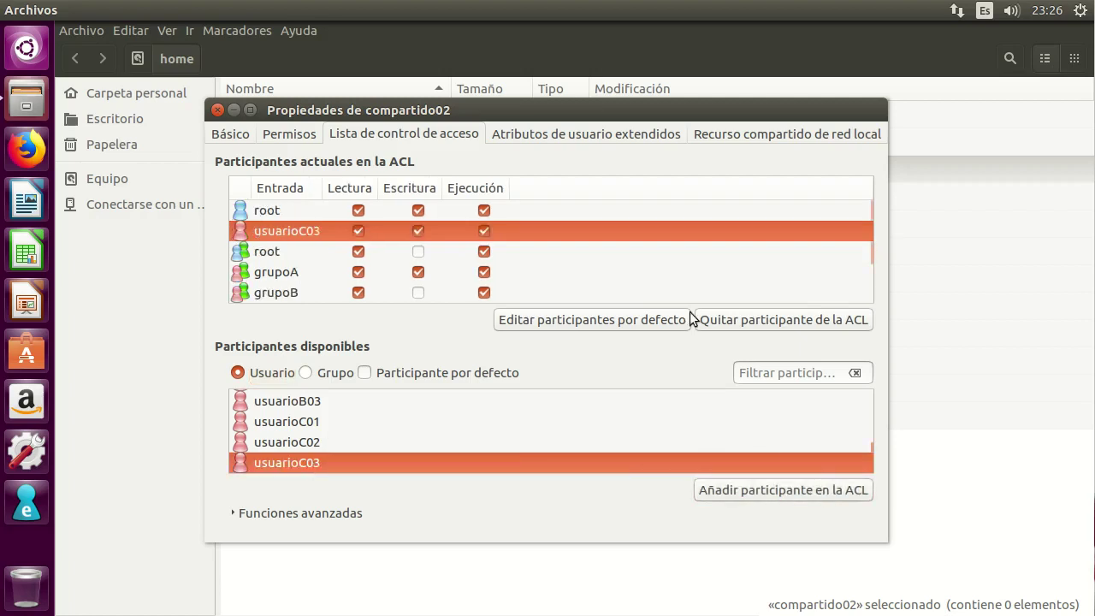
pyautogui.click(417, 231)
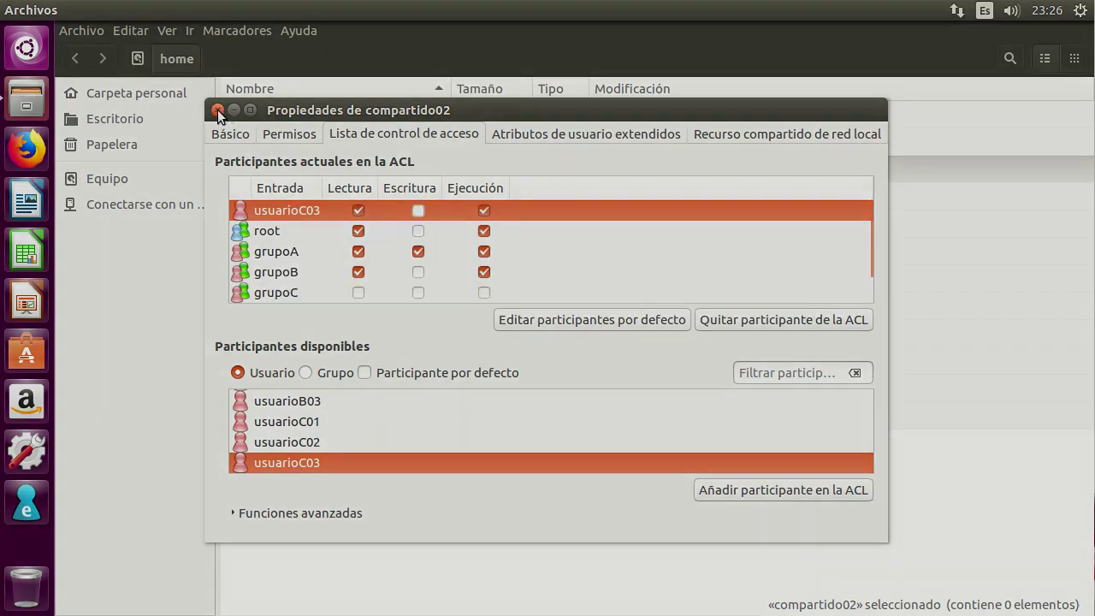
pyautogui.click(218, 111)
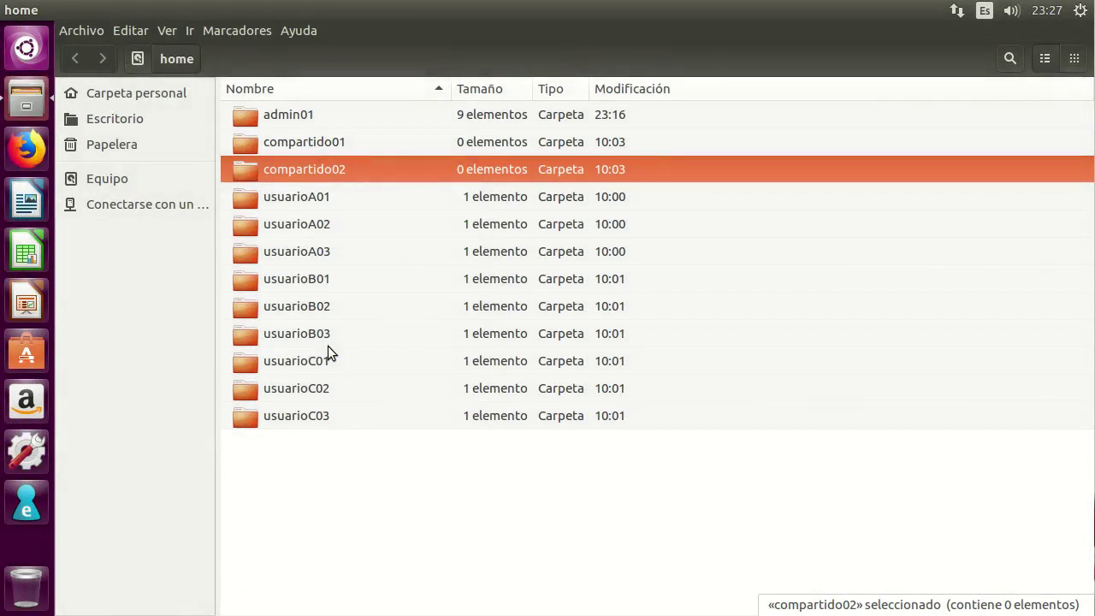
# Log out of the admin01 session with Cerrar sesión.
pyautogui.click(325, 146)
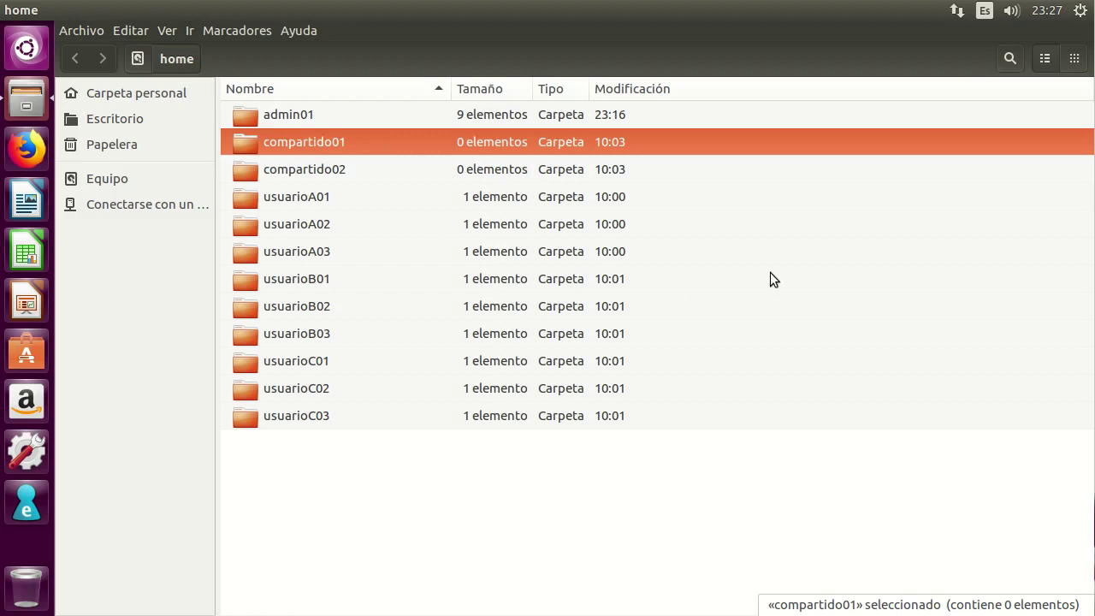
pyautogui.click(1081, 11)
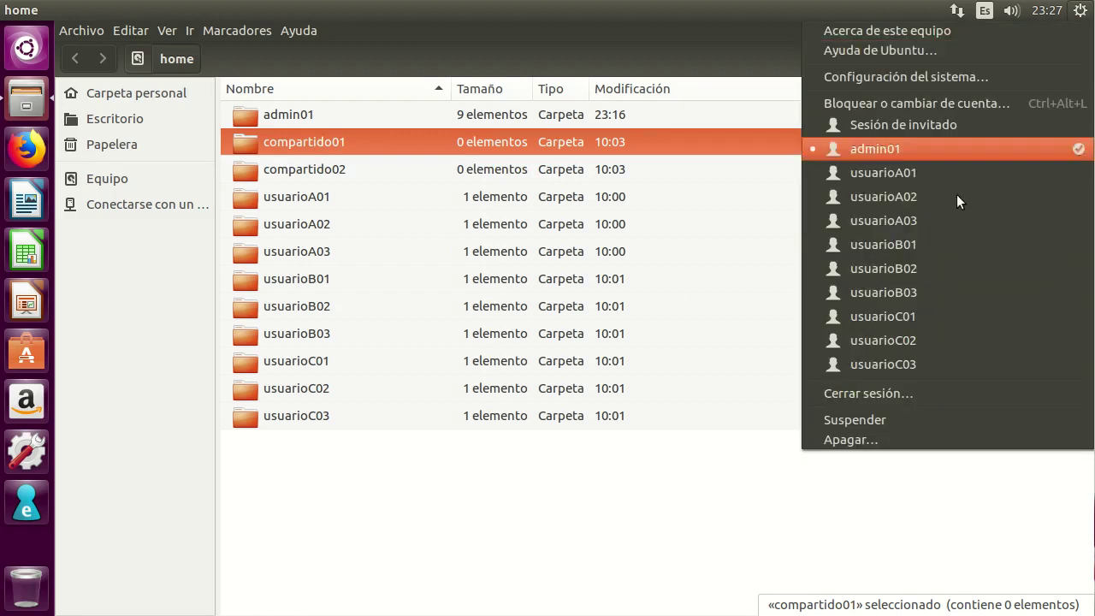
pyautogui.click(901, 390)
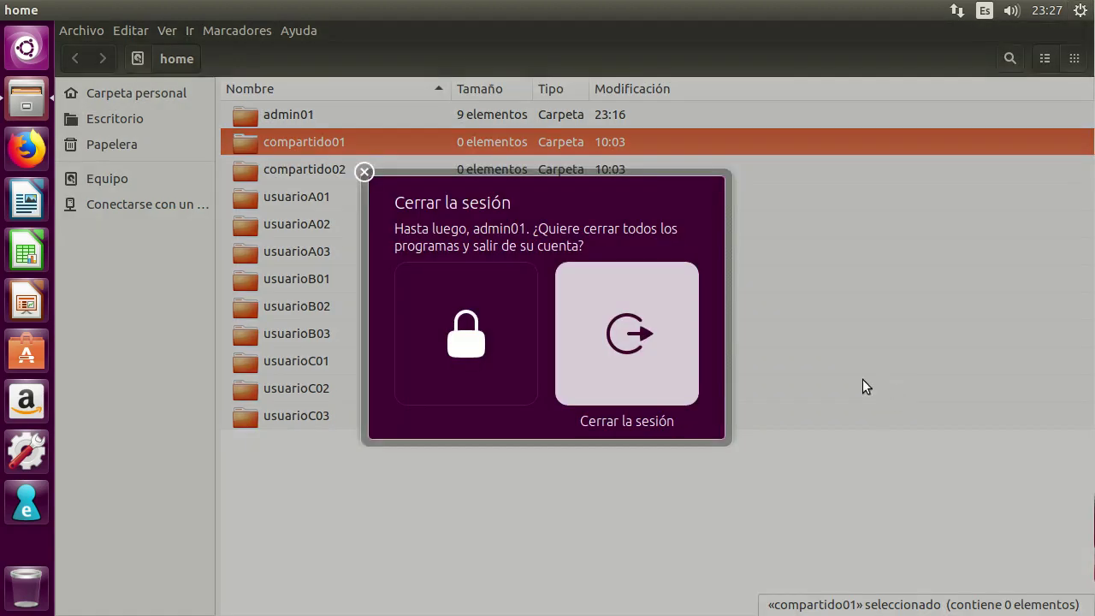
pyautogui.click(612, 342)
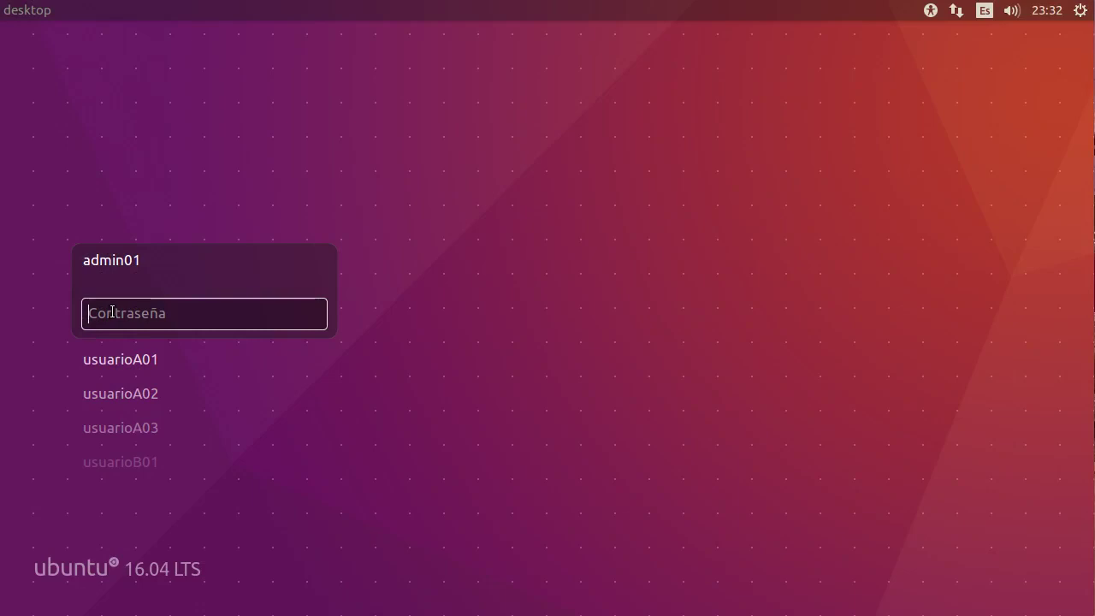
# Sign in as usuarioA01 on the greeter with its password.
pyautogui.click(128, 358)
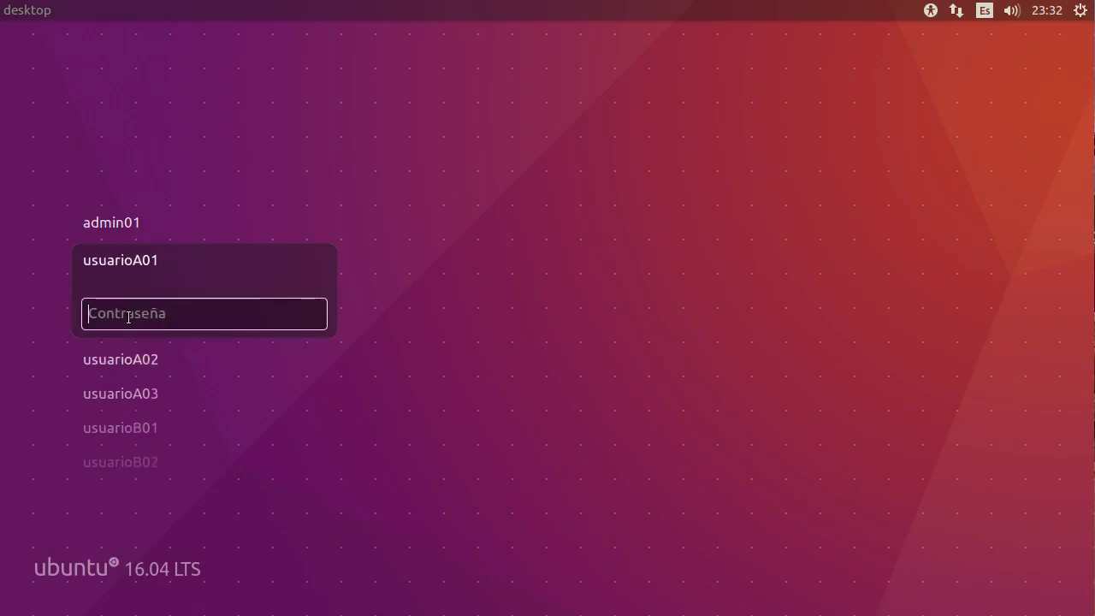
pyautogui.write('••••••')
pyautogui.press('Return')
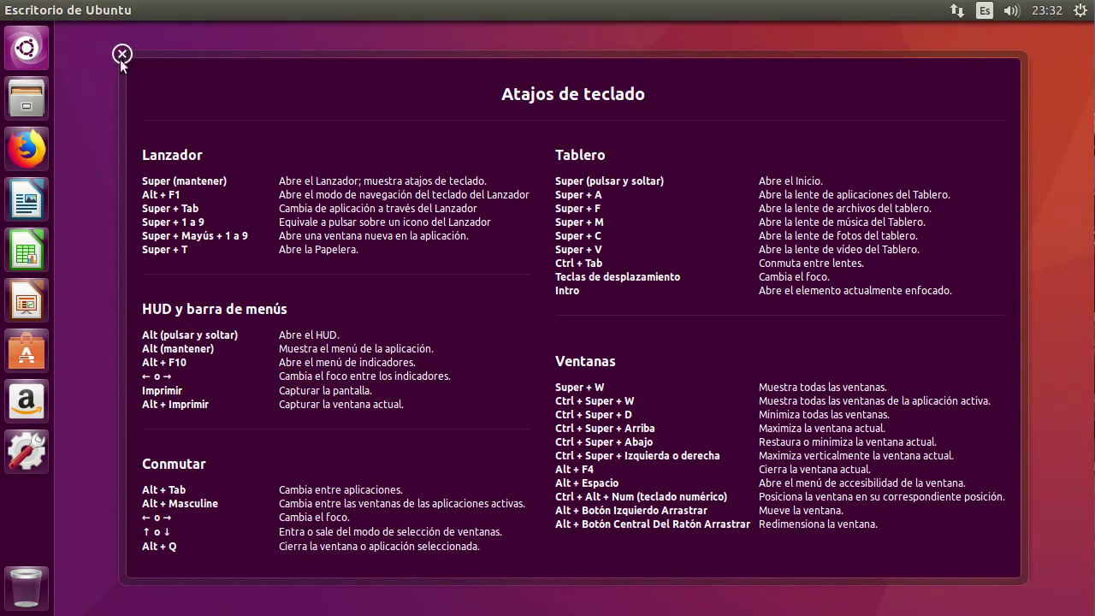
# As usuarioA01, browse Files to /home in list view and open the empty compartido01 folder.
pyautogui.click(31, 102)
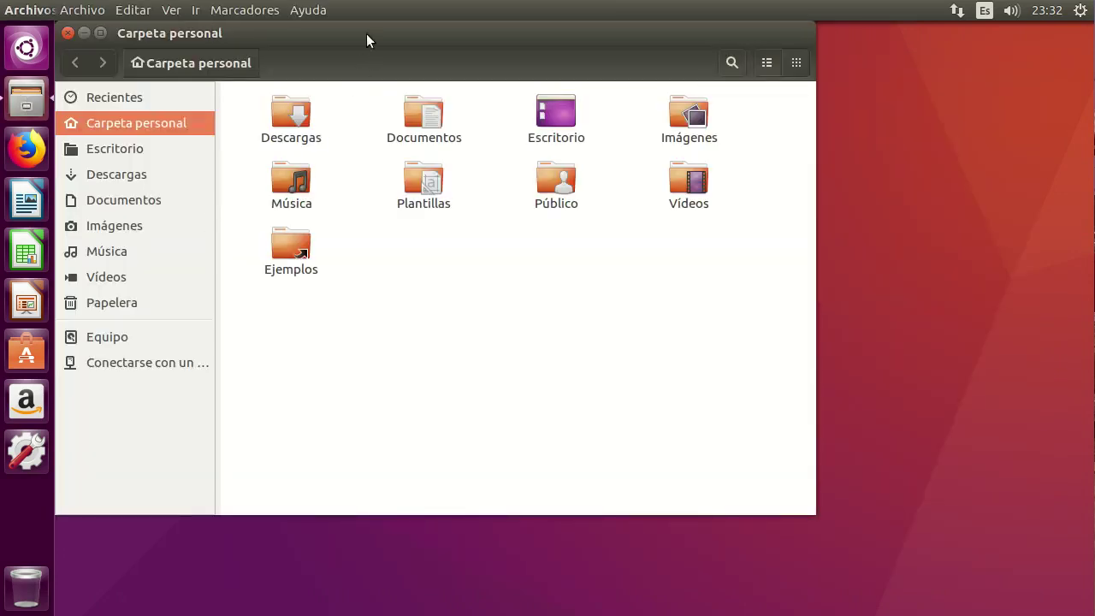
pyautogui.rightClick(419, 113)
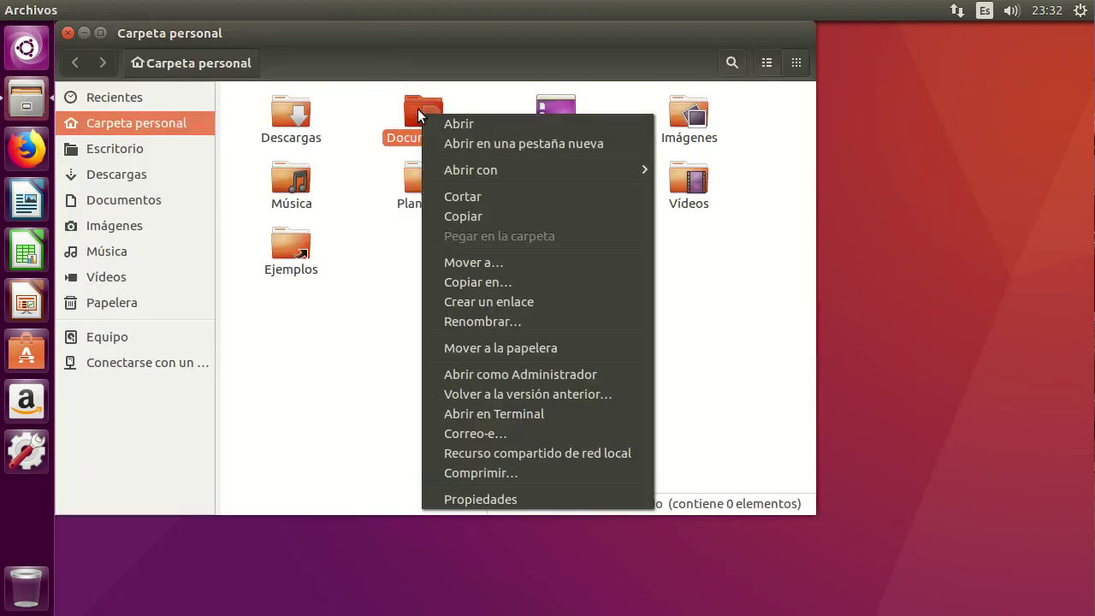
pyautogui.click(333, 279)
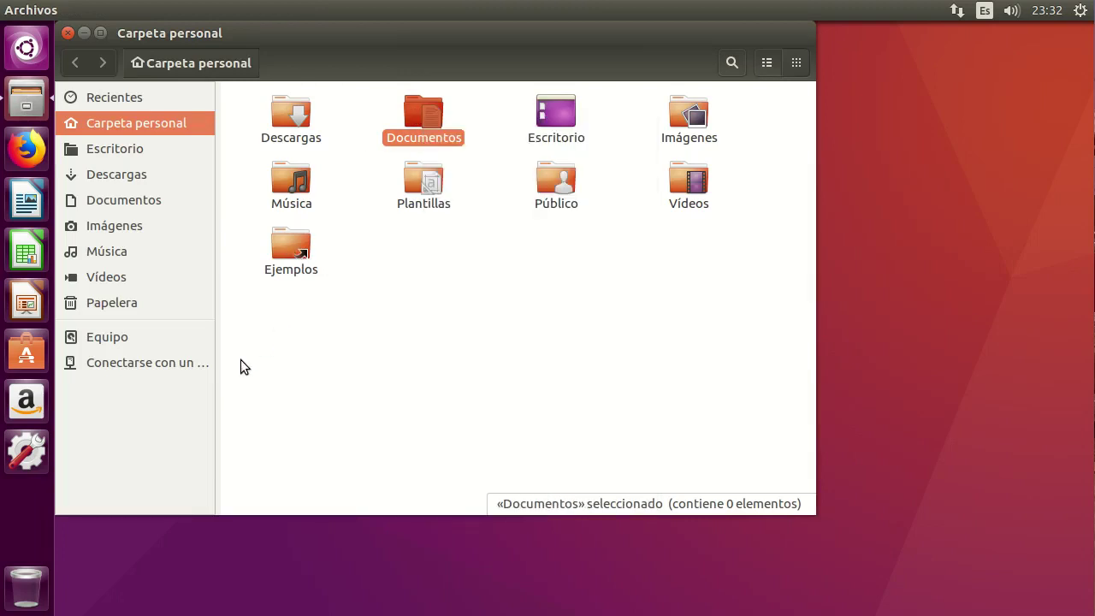
pyautogui.click(109, 339)
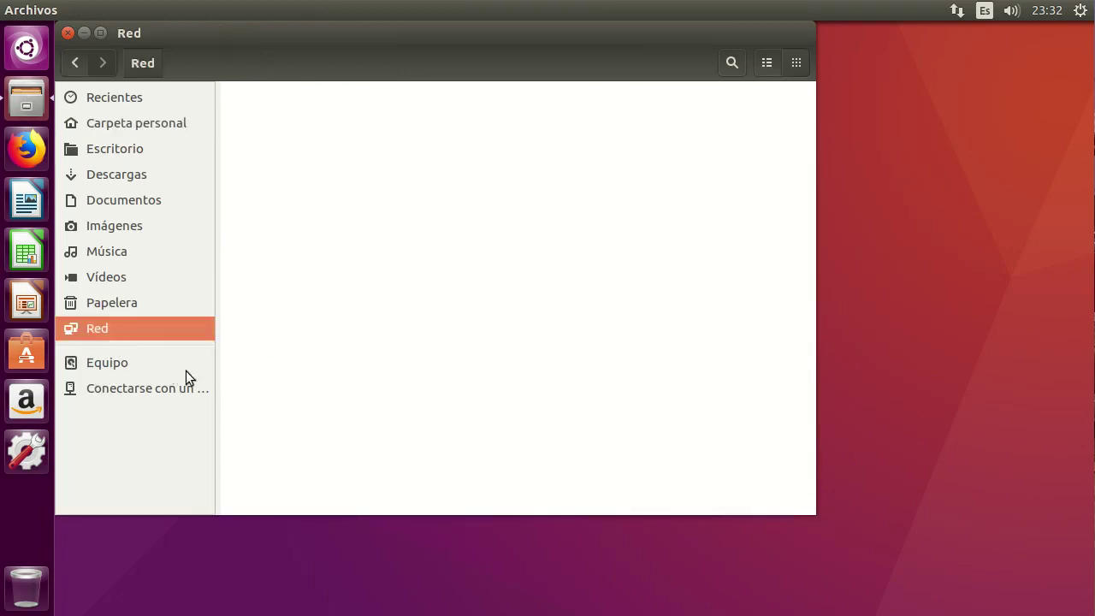
pyautogui.click(125, 363)
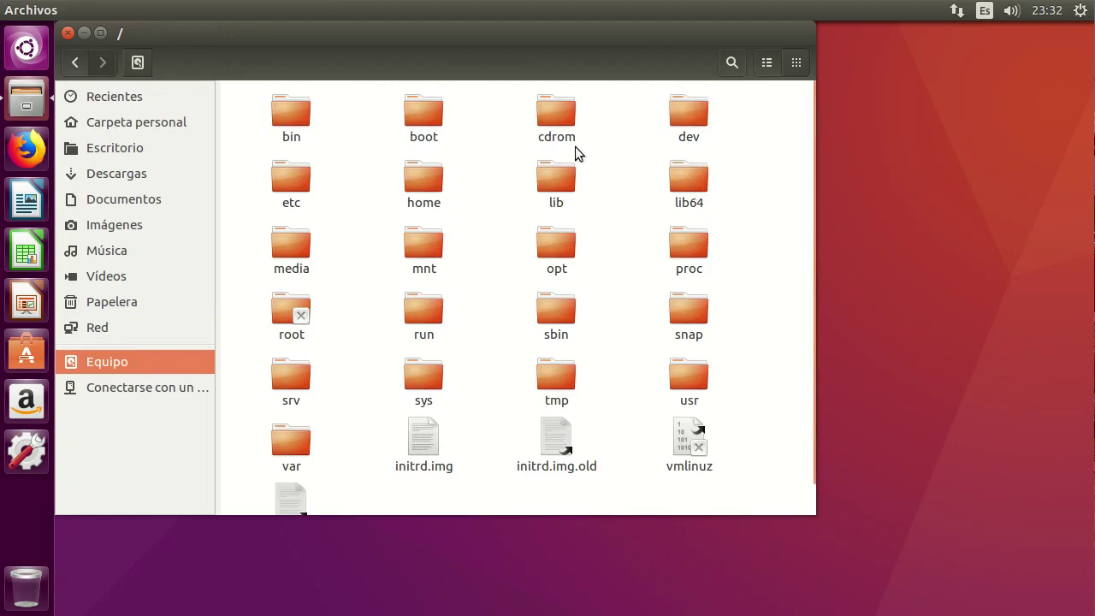
pyautogui.doubleClick(426, 188)
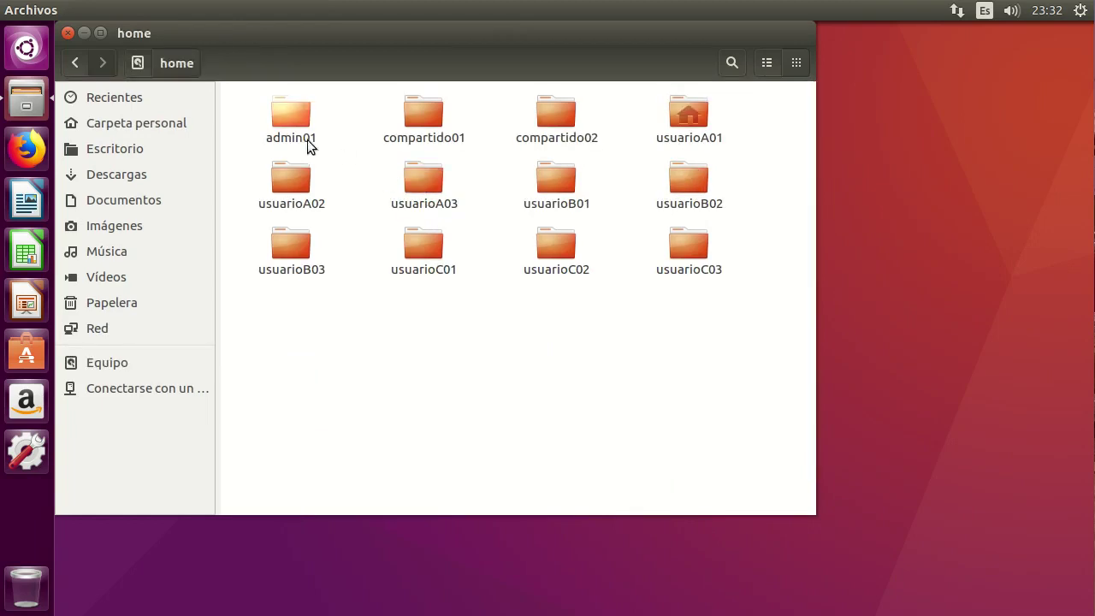
pyautogui.click(766, 63)
pyautogui.click(294, 148)
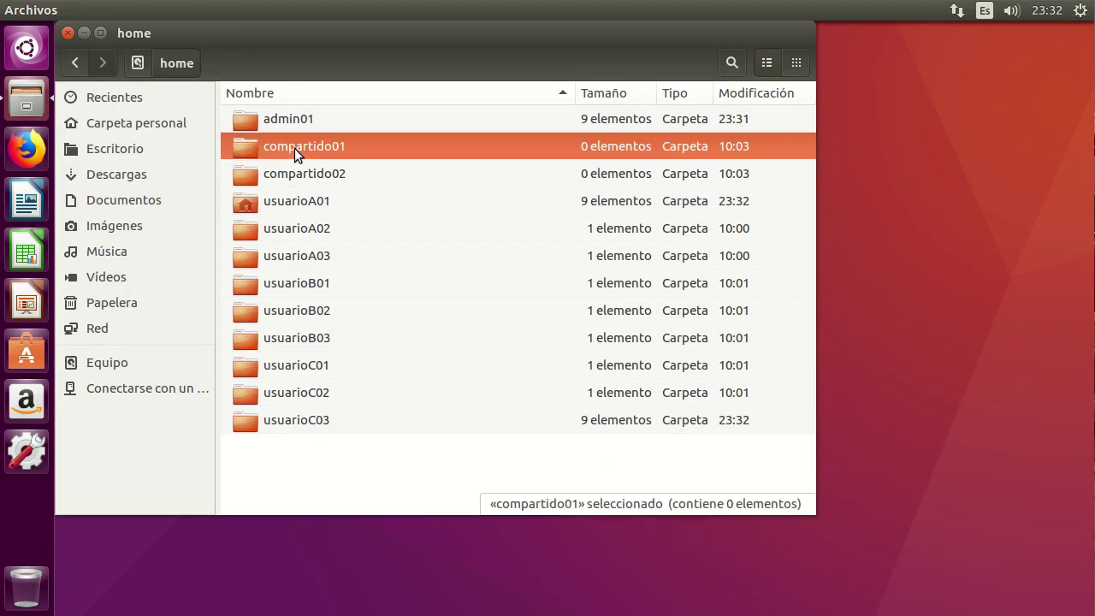
pyautogui.doubleClick(294, 148)
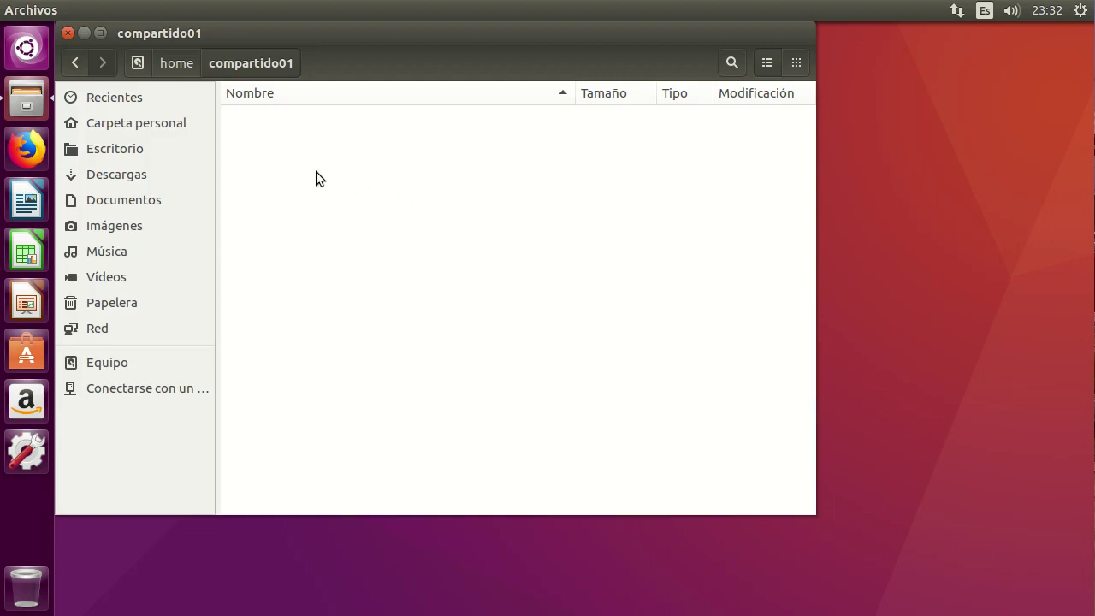
# Create a new folder named CarpetaCreadaPorA01 in compartido01.
pyautogui.rightClick(333, 149)
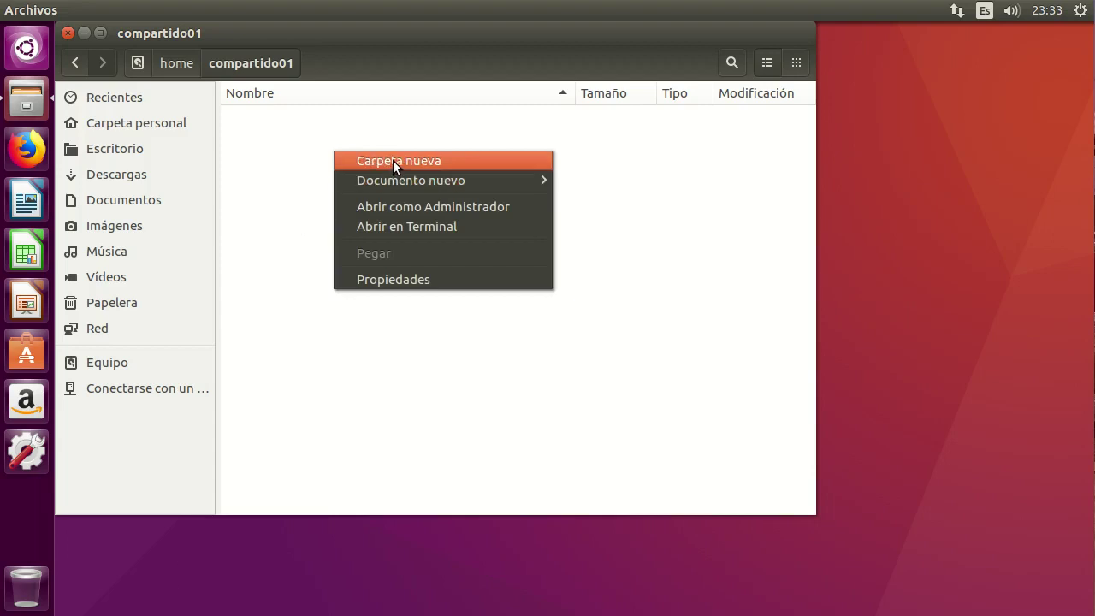
pyautogui.click(393, 160)
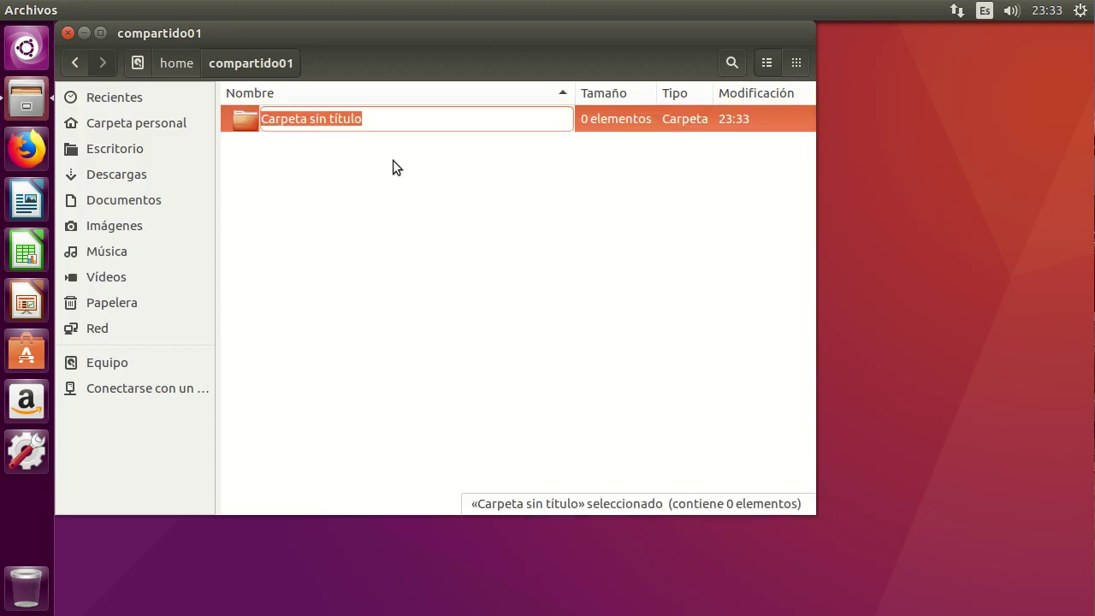
pyautogui.write('Ca')
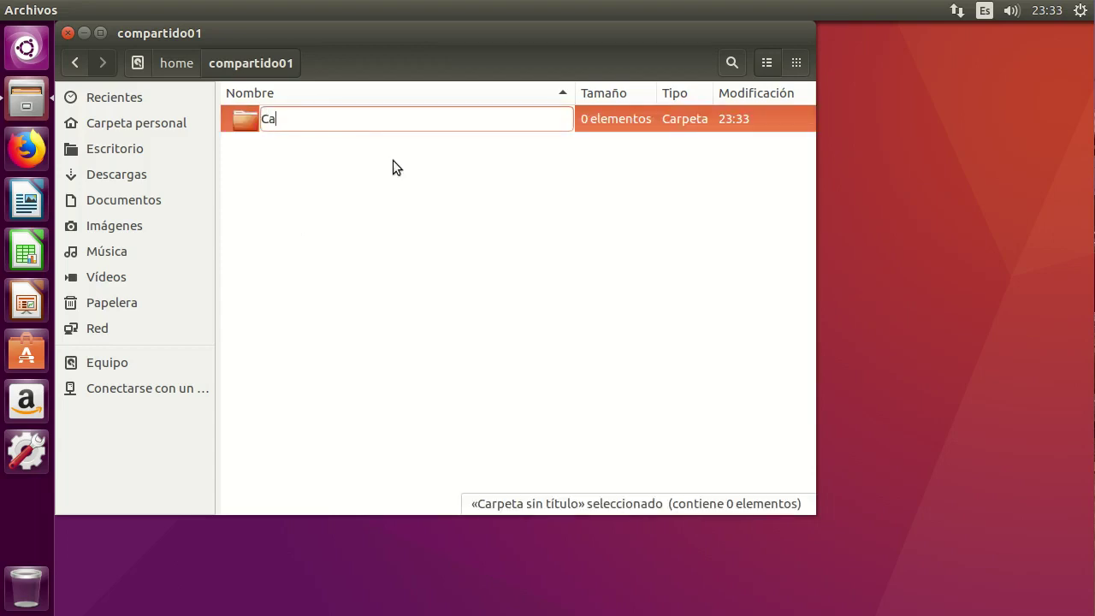
pyautogui.write('rpetaCreadaPorA01')
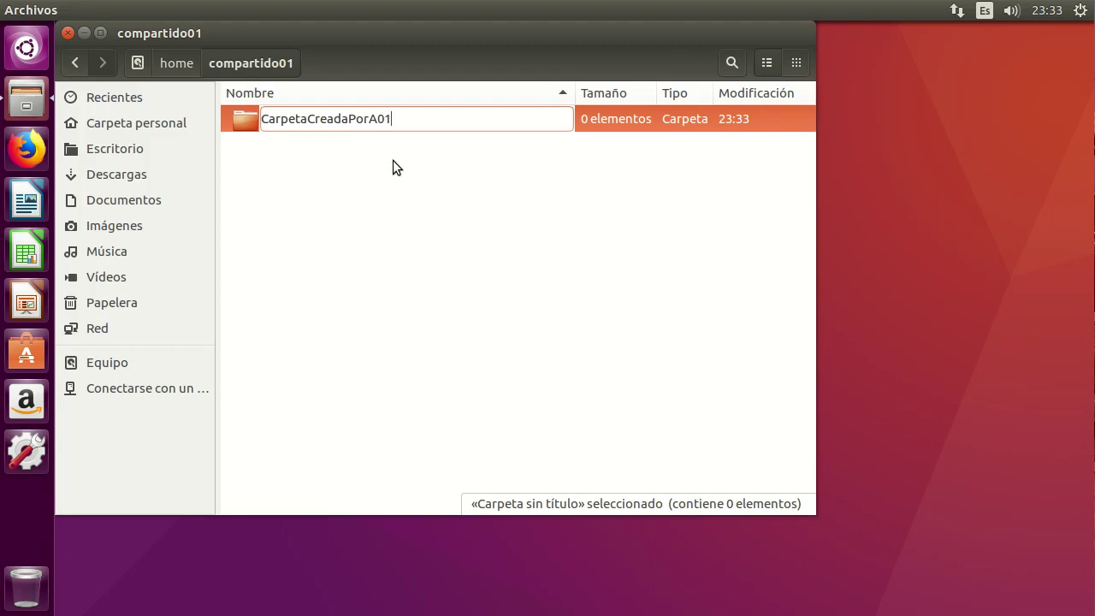
pyautogui.press('Return')
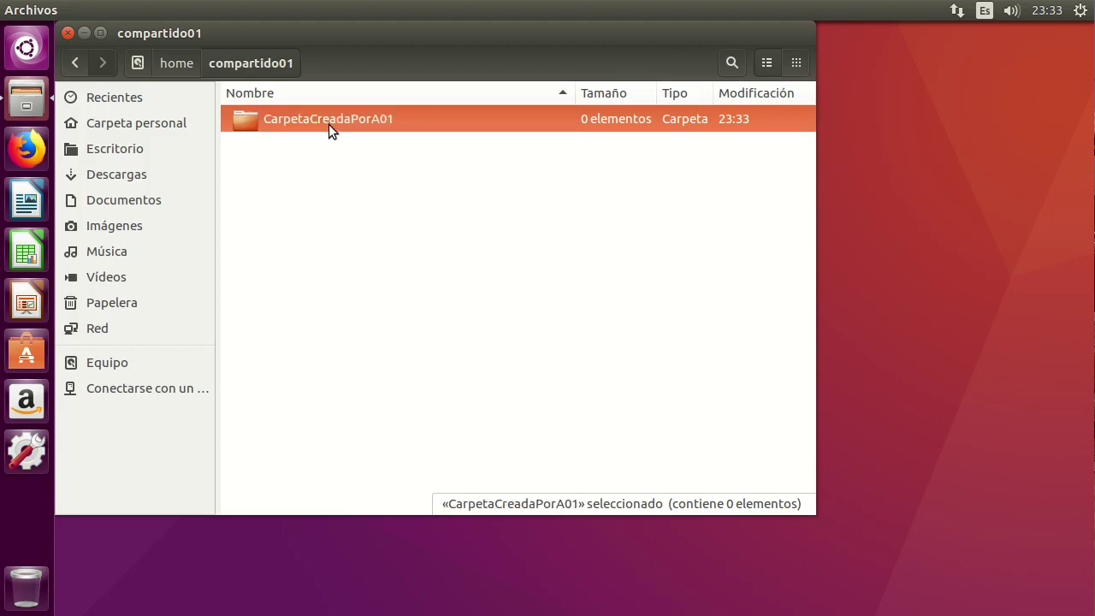
# Add an empty text document and rename it DocumentoCreadoPorA01.
pyautogui.rightClick(307, 166)
pyautogui.moveTo(429, 197)
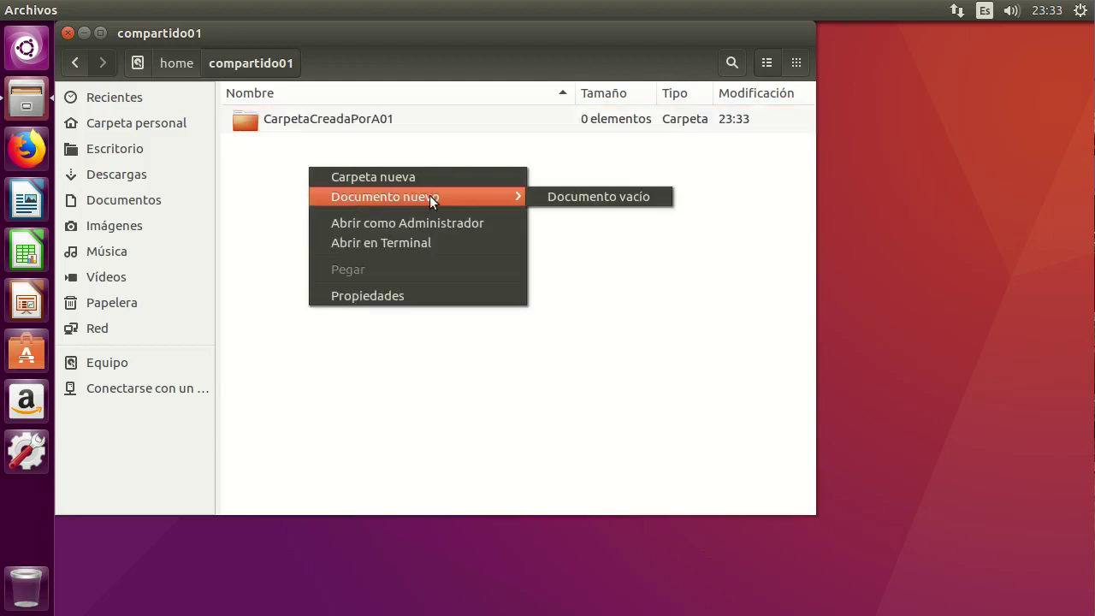
pyautogui.click(591, 196)
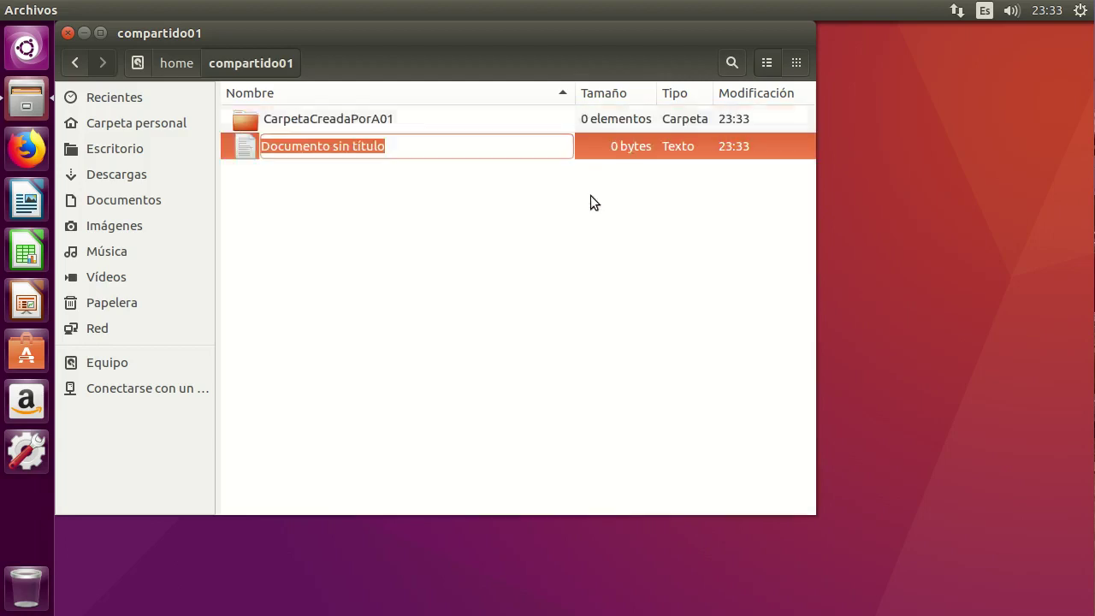
pyautogui.click(413, 148)
pyautogui.moveTo(332, 146); pyautogui.dragTo(411, 146)
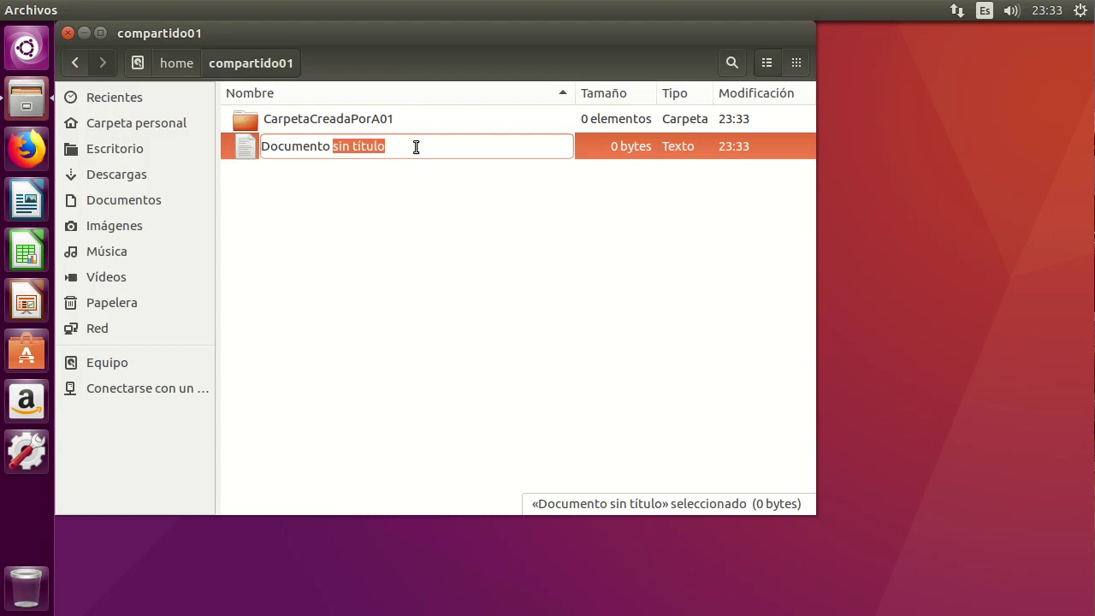
pyautogui.press('BackSpace')
pyautogui.write('C')
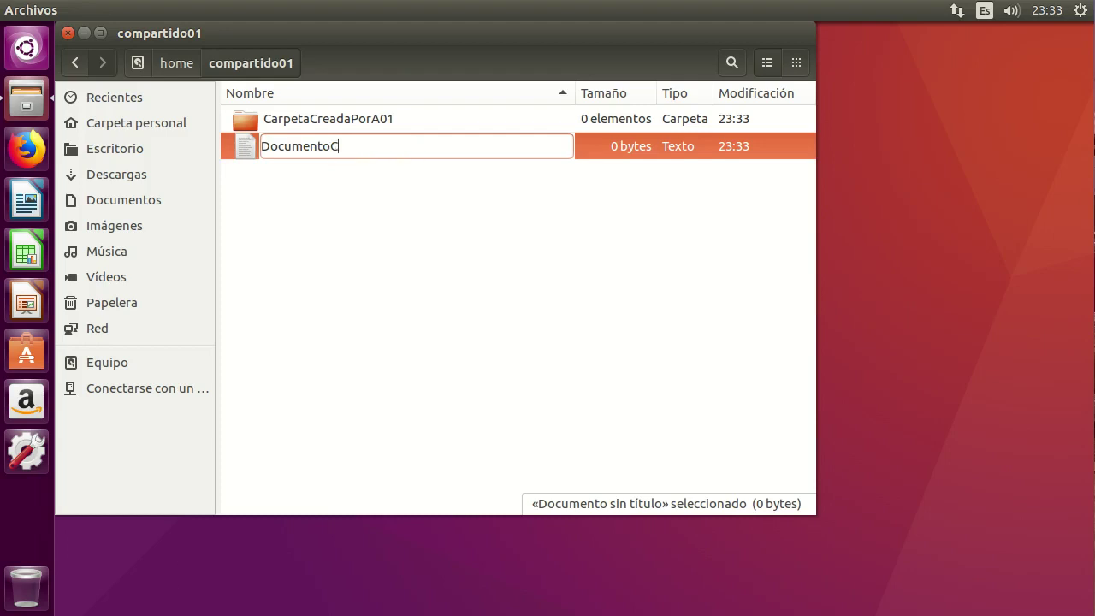
pyautogui.write('readoPorA01')
pyautogui.press('Return')
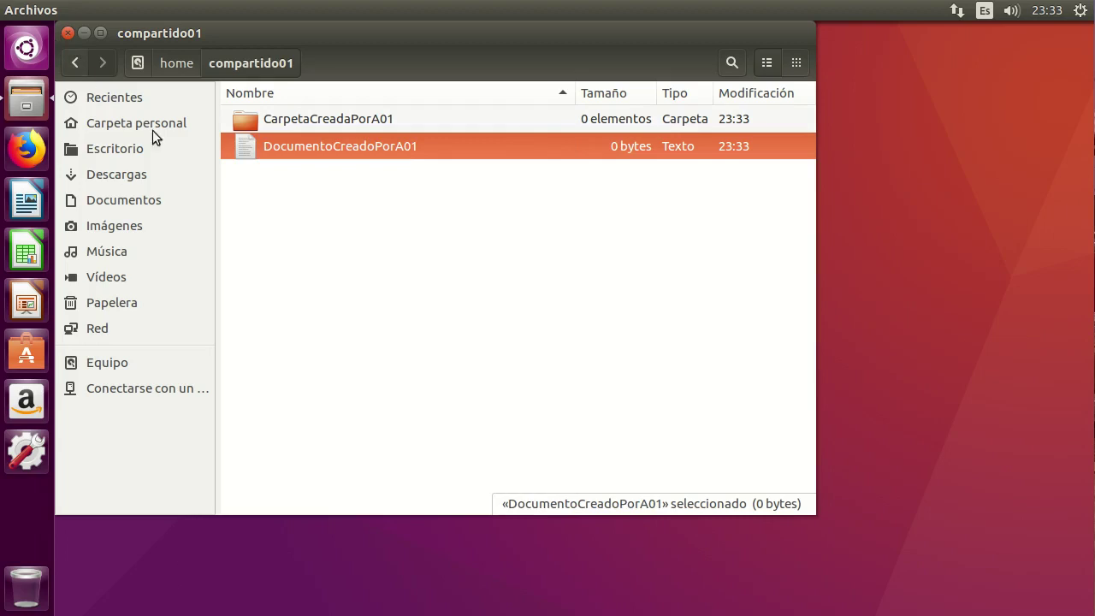
# Close Files, log out, and sign in as the next user account with its password.
pyautogui.click(69, 32)
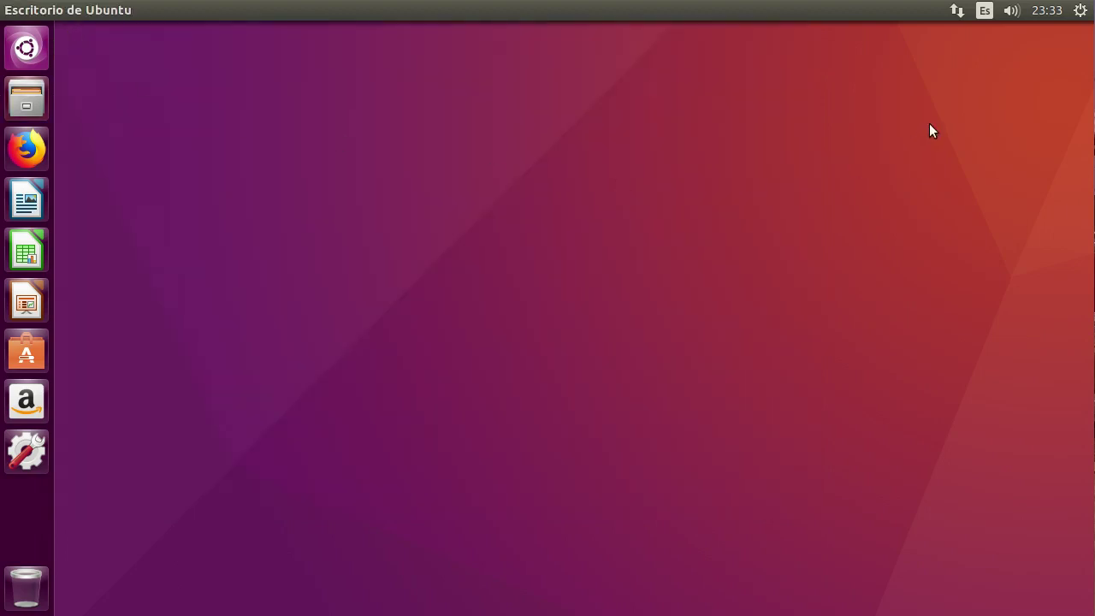
pyautogui.click(1081, 10)
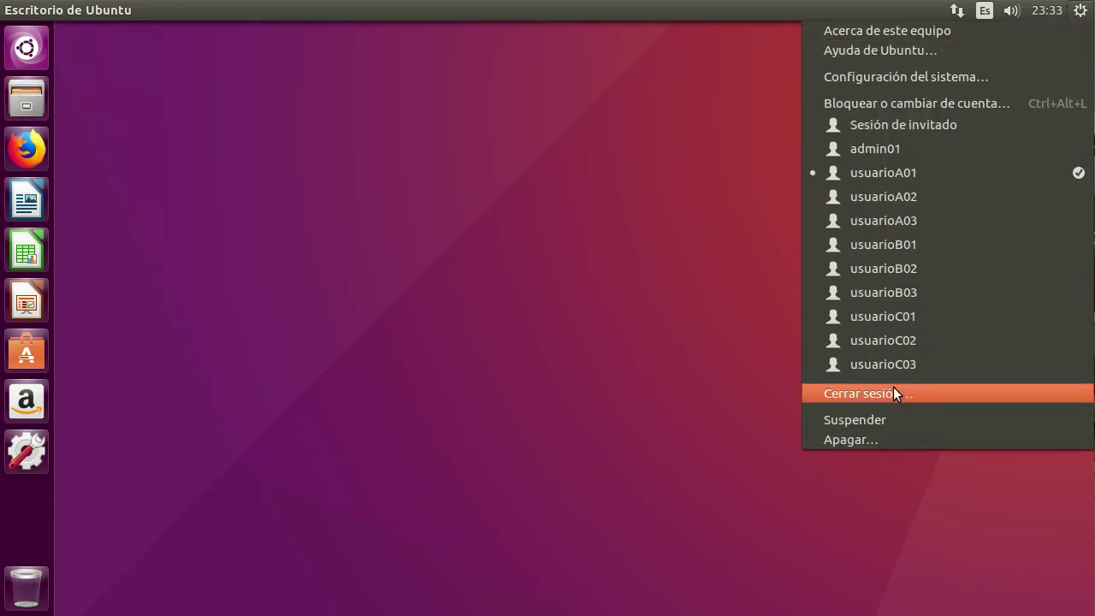
pyautogui.click(893, 393)
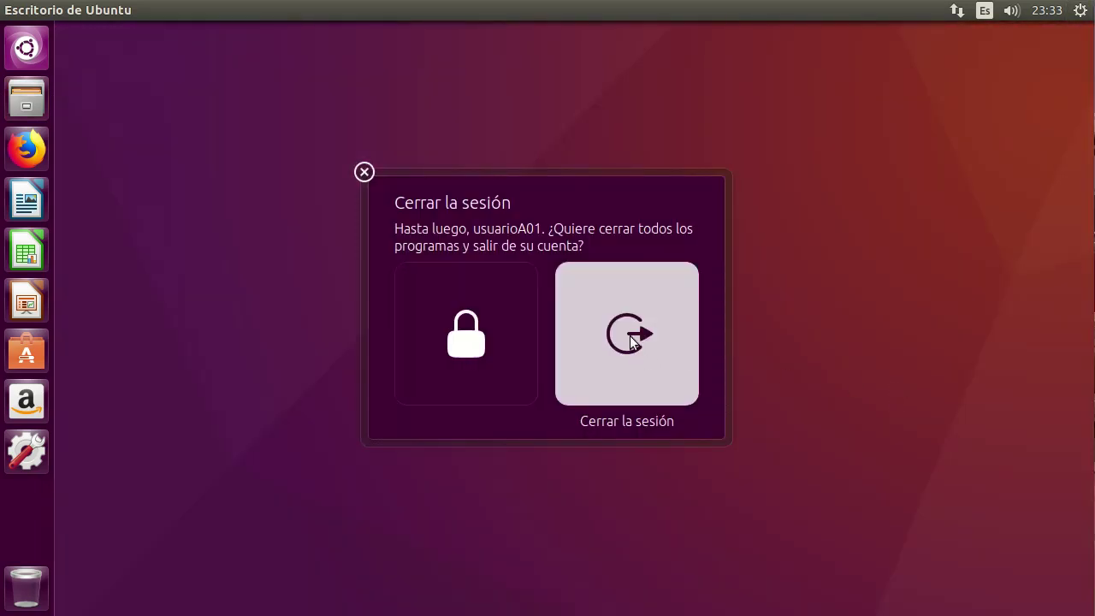
pyautogui.click(631, 339)
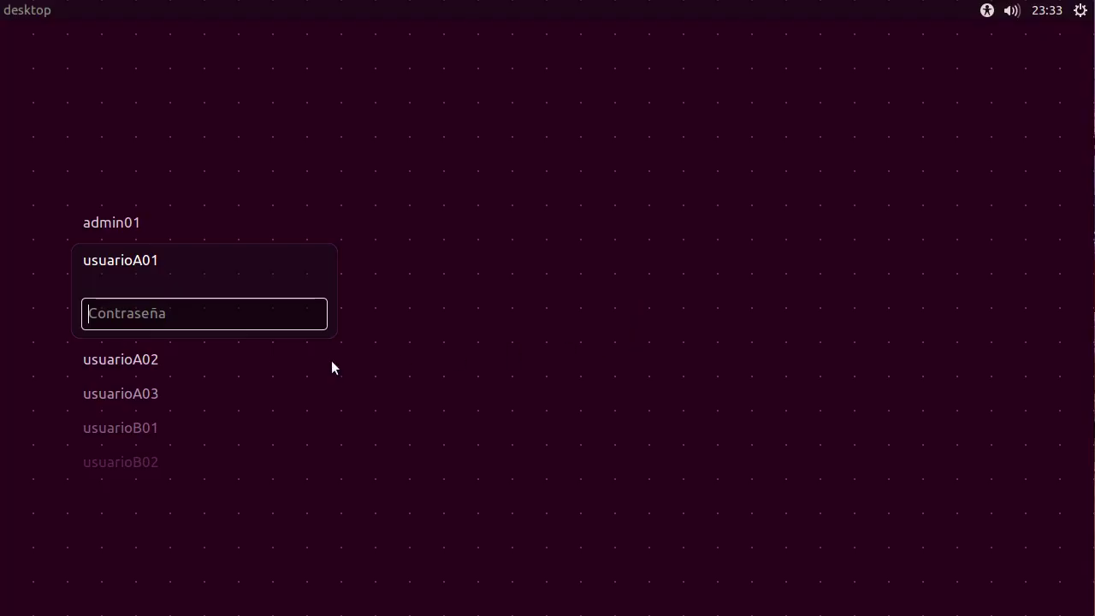
pyautogui.press('Down')
pyautogui.press('Down')
pyautogui.press('Down')
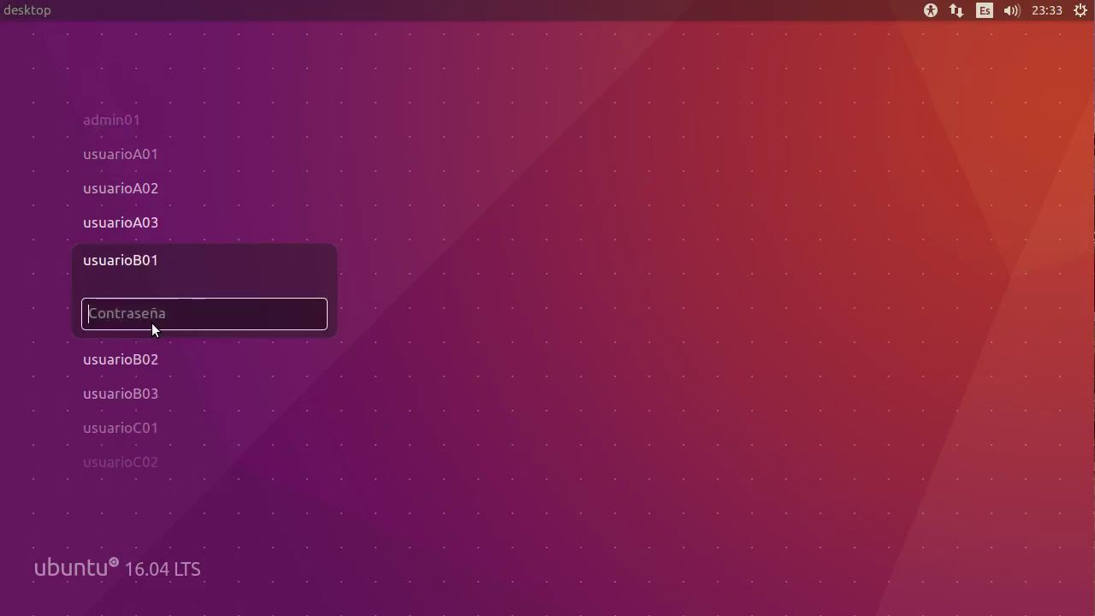
pyautogui.write('••••••')
pyautogui.press('Return')
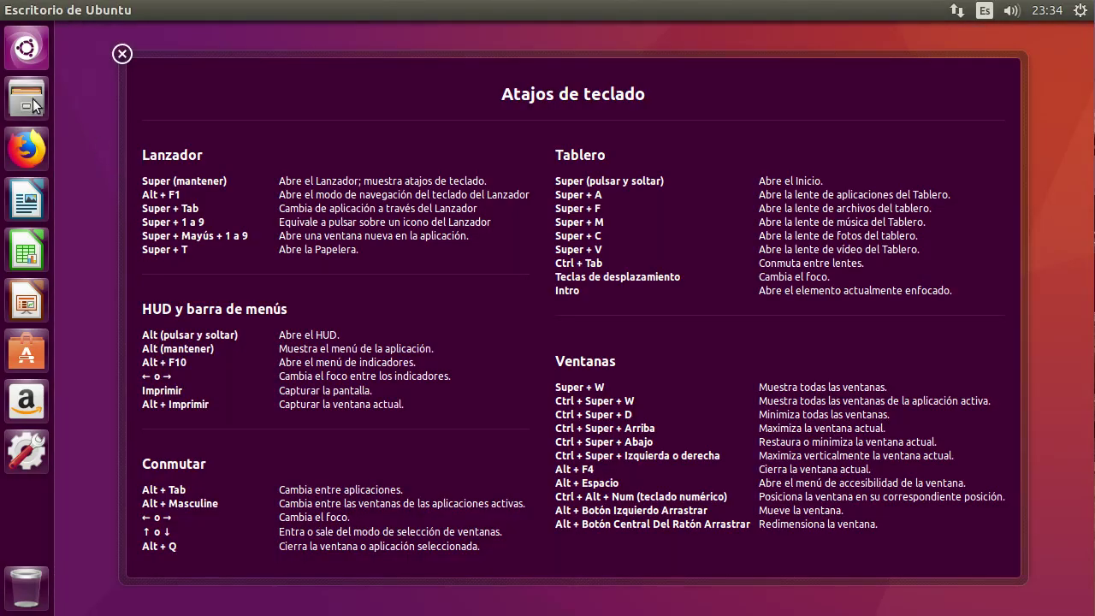
# Open /home/compartido01 in list view and confirm new items cannot be created there.
pyautogui.click(29, 101)
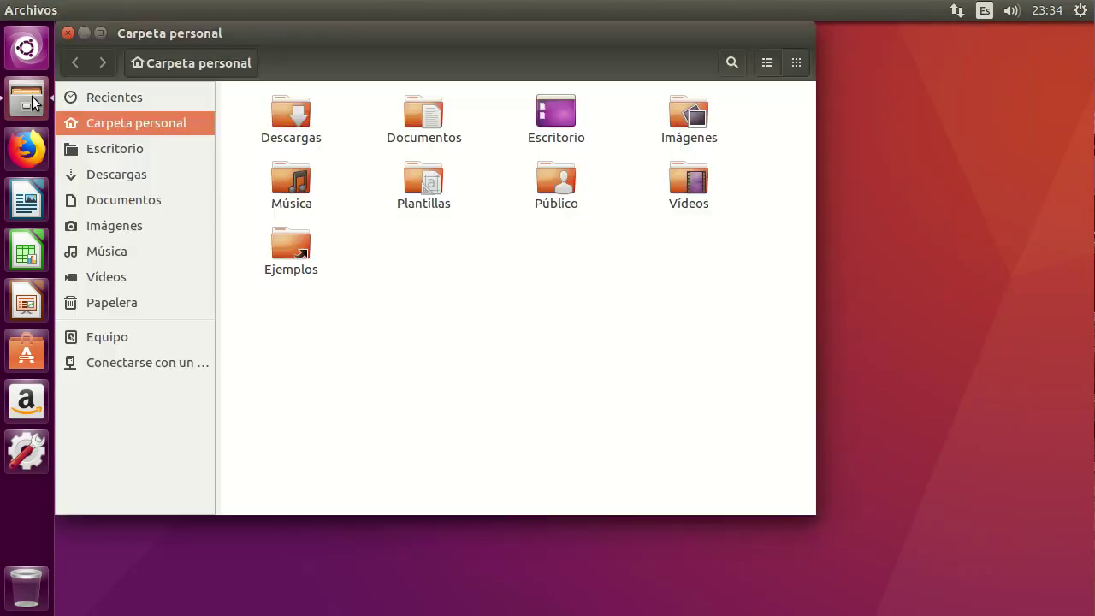
pyautogui.doubleClick(452, 34)
pyautogui.click(1045, 38)
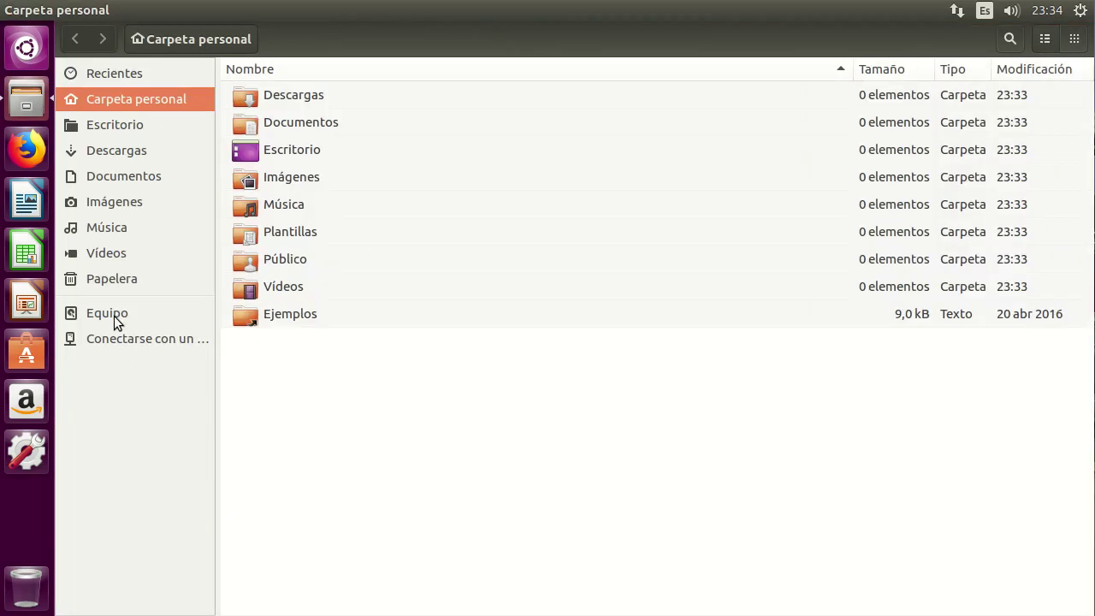
pyautogui.click(116, 317)
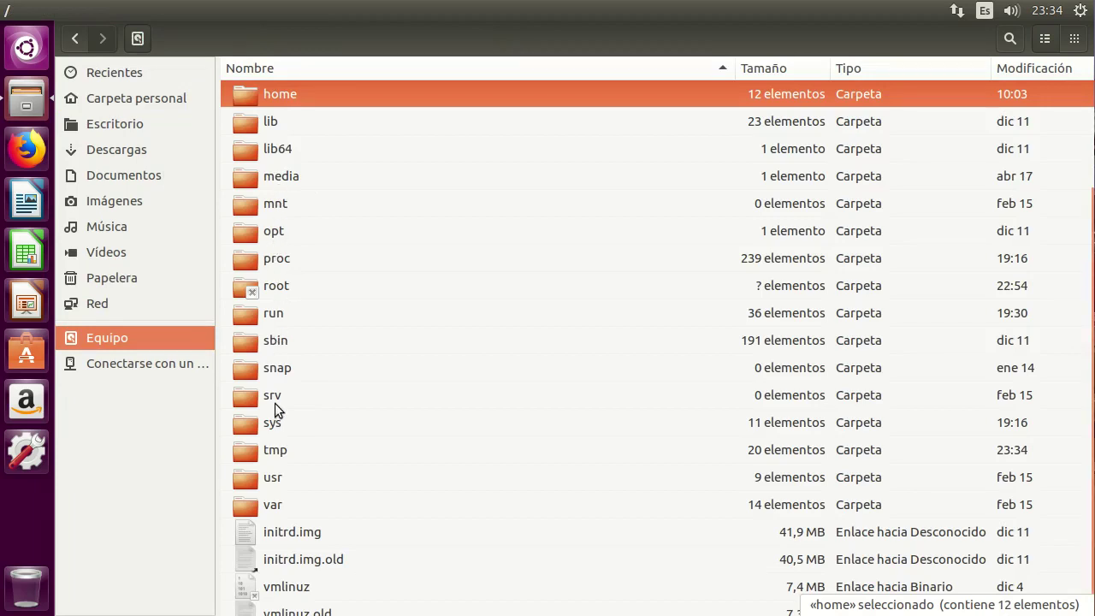
pyautogui.doubleClick(276, 95)
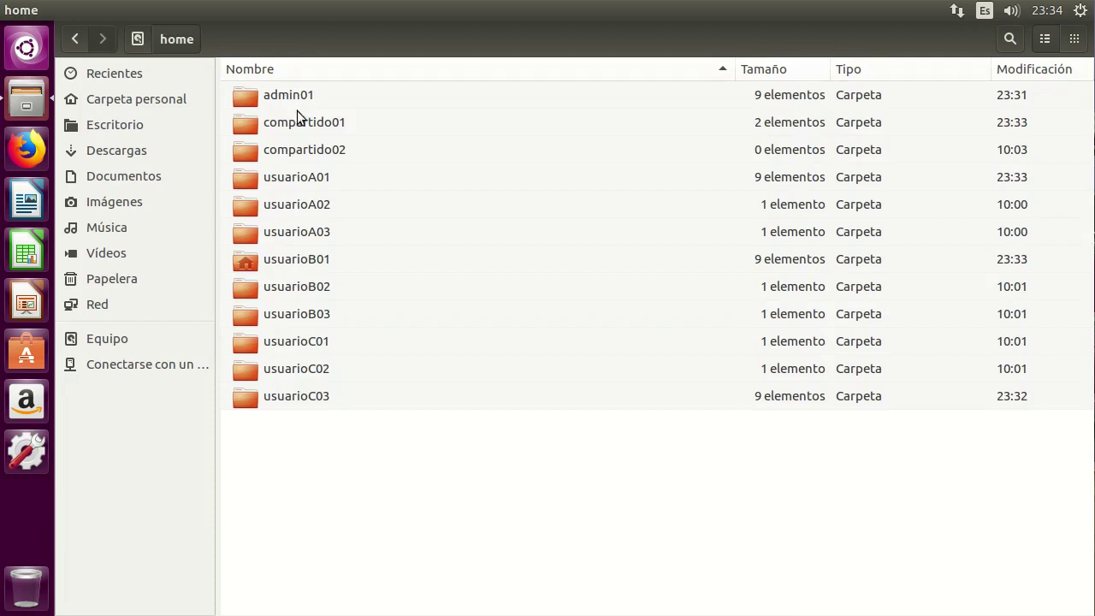
pyautogui.doubleClick(300, 123)
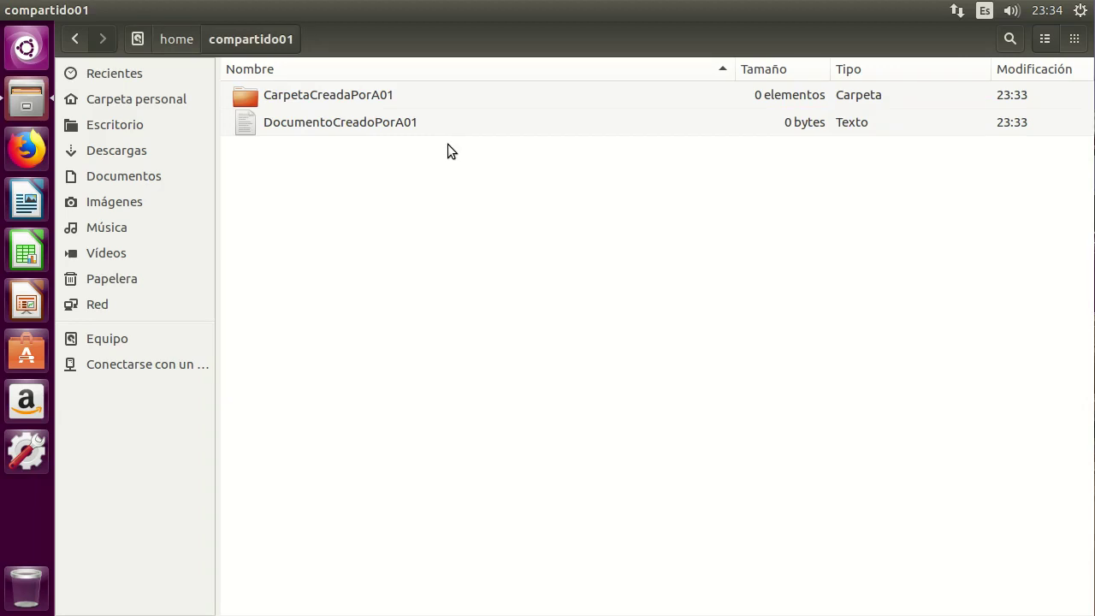
pyautogui.rightClick(328, 204)
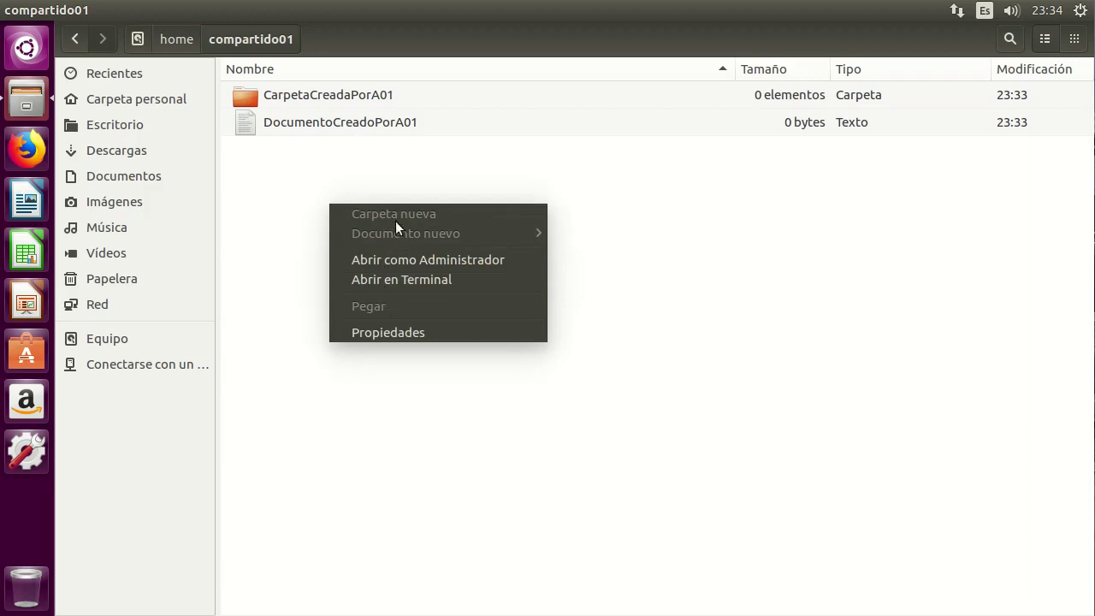
pyautogui.click(368, 149)
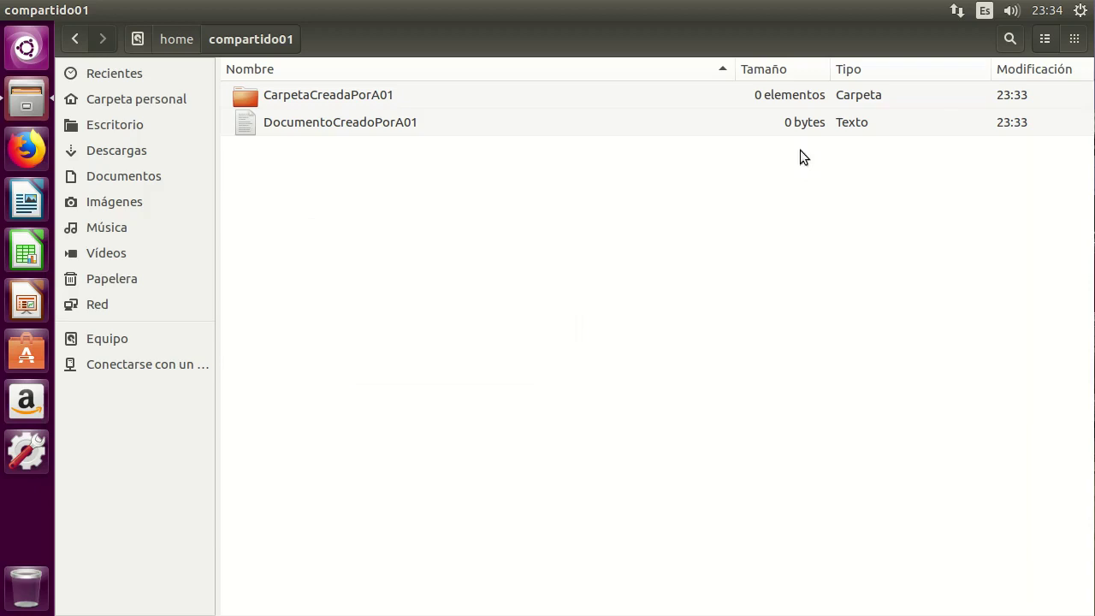
# Log out of the current session and sign in as usuarioC01 with its password.
pyautogui.click(1081, 11)
pyautogui.click(889, 393)
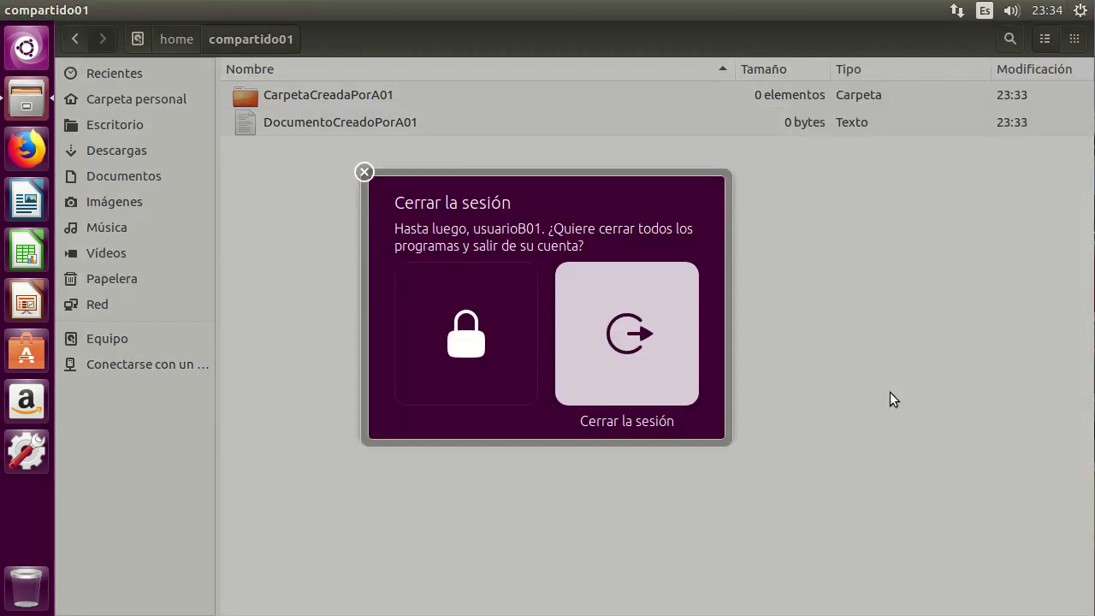
pyautogui.click(651, 335)
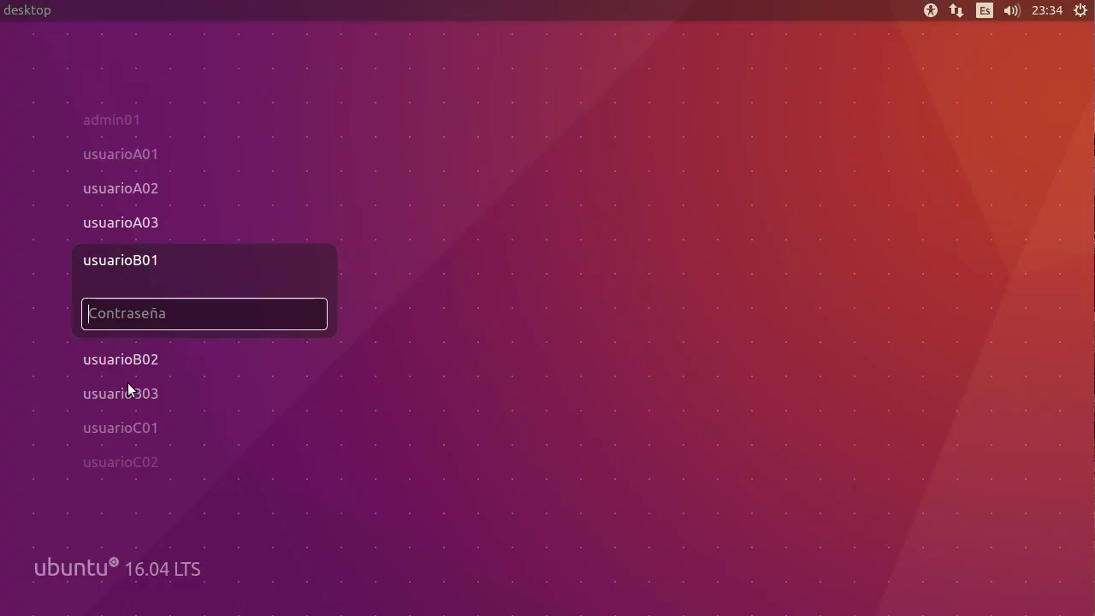
pyautogui.click(123, 427)
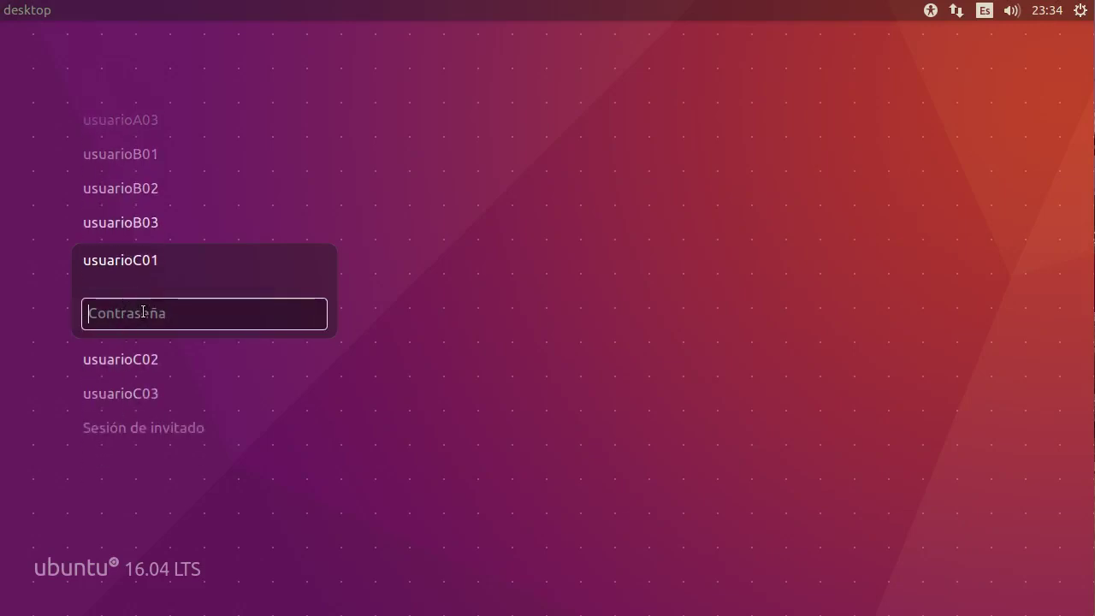
pyautogui.write('******')
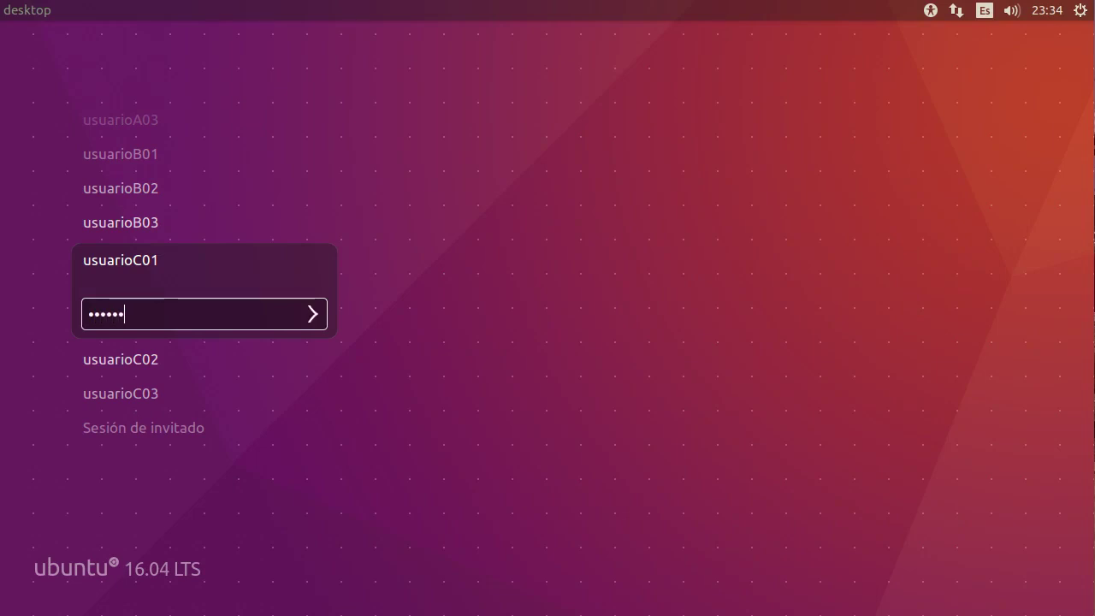
pyautogui.press('Return')
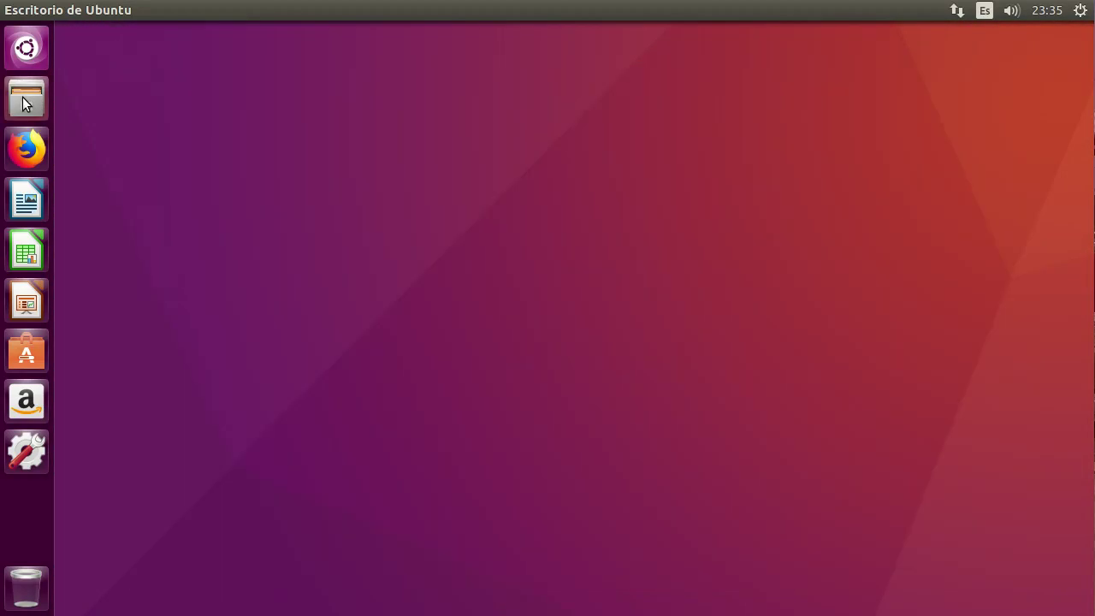
pyautogui.click(26, 98)
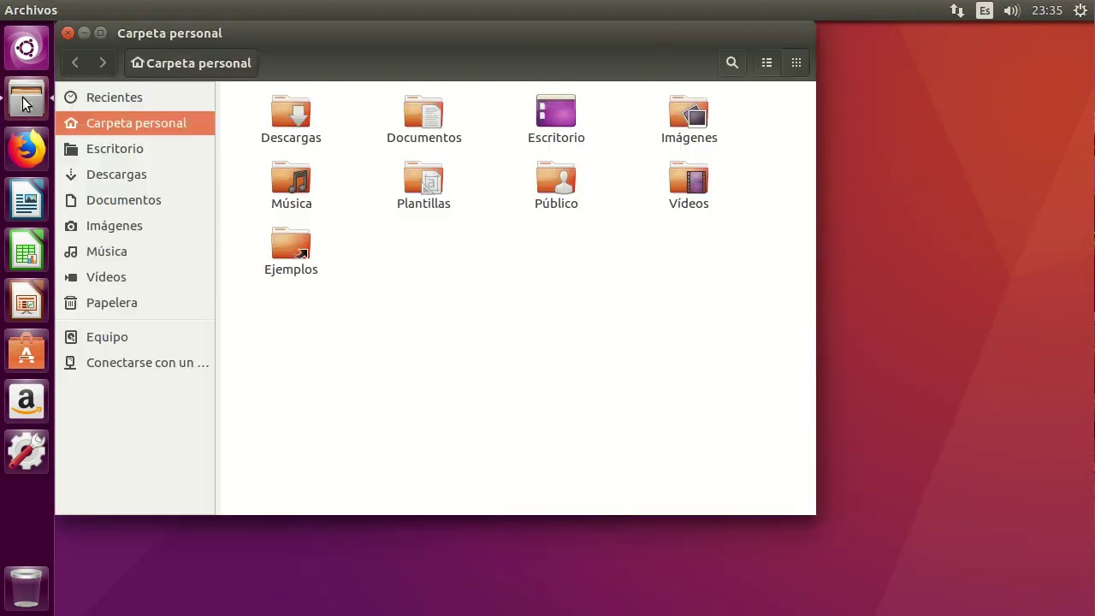
# Browse to /home in list view and confirm compartido01 is denied for lack of permissions.
pyautogui.click(766, 63)
pyautogui.doubleClick(741, 28)
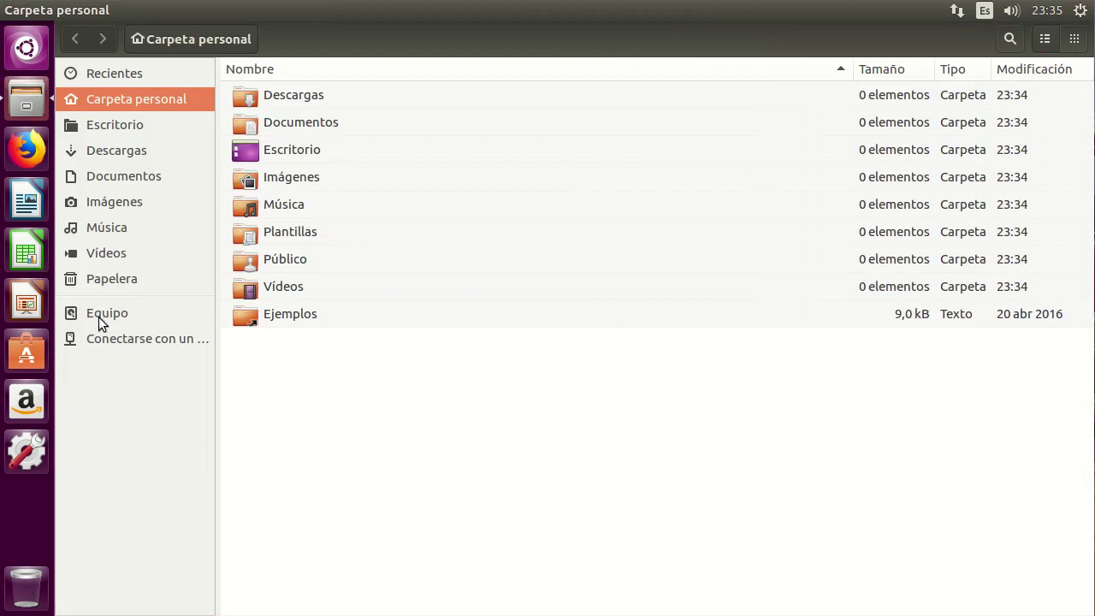
pyautogui.click(70, 318)
pyautogui.doubleClick(286, 94)
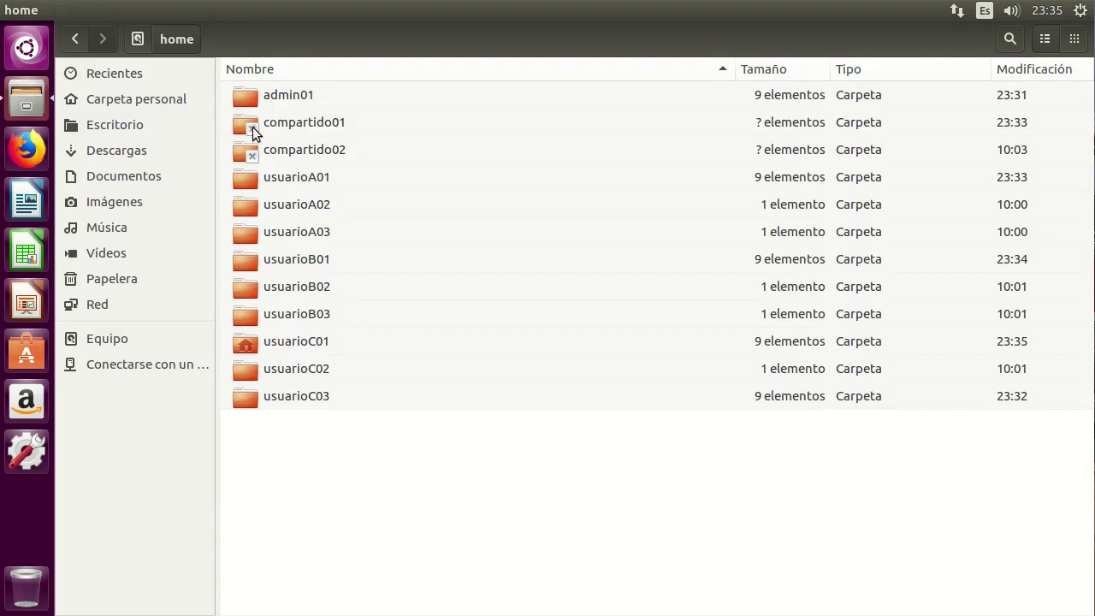
pyautogui.doubleClick(313, 123)
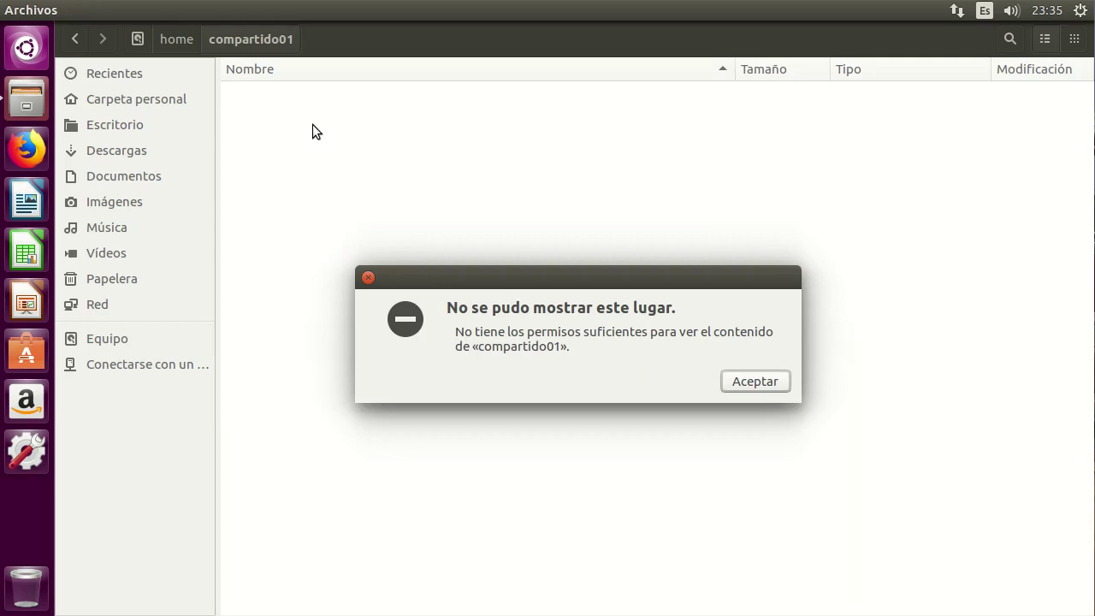
pyautogui.click(756, 382)
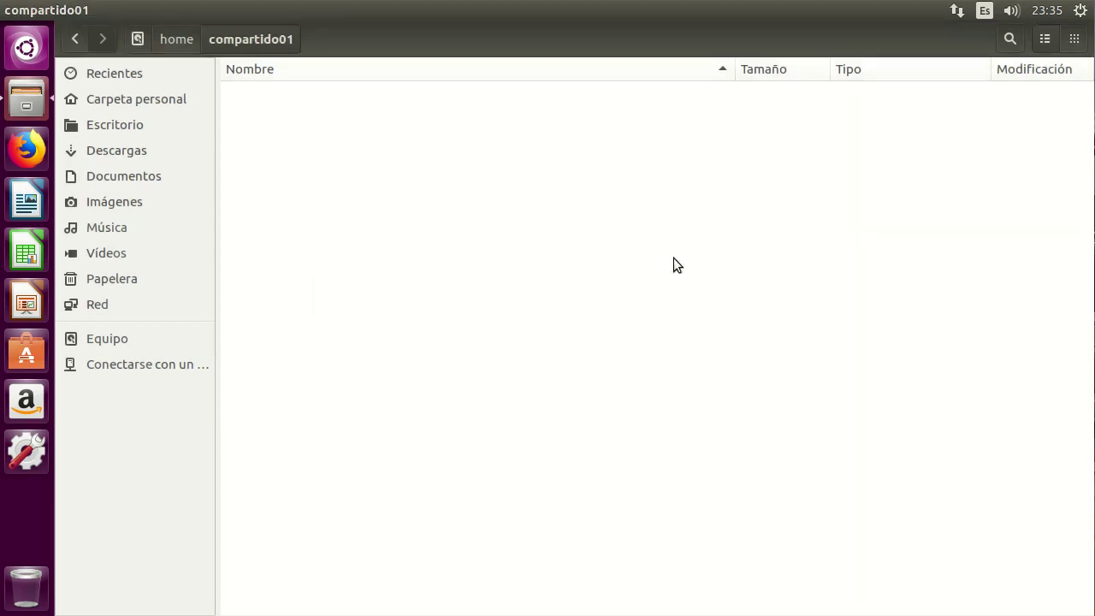
# Confirm compartido02 is also denied, then close the file manager.
pyautogui.click(168, 42)
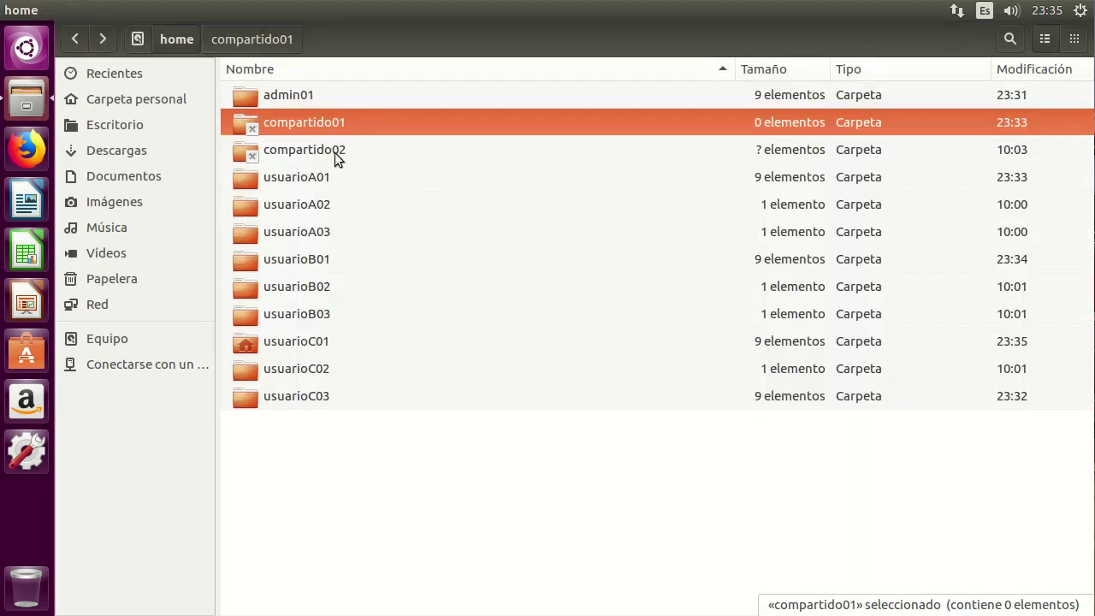
pyautogui.doubleClick(338, 148)
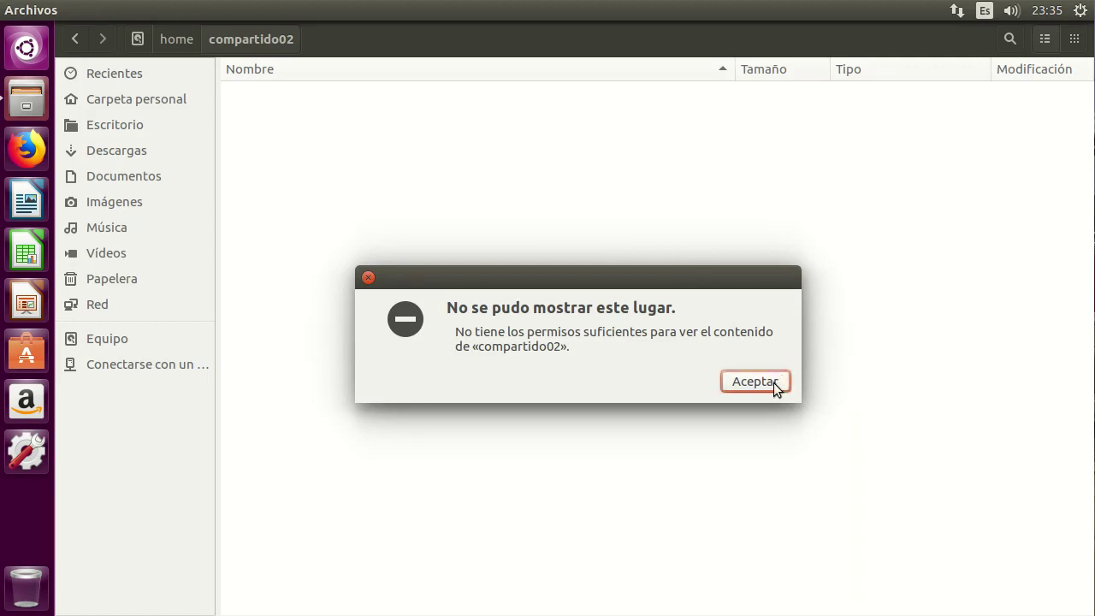
pyautogui.click(772, 382)
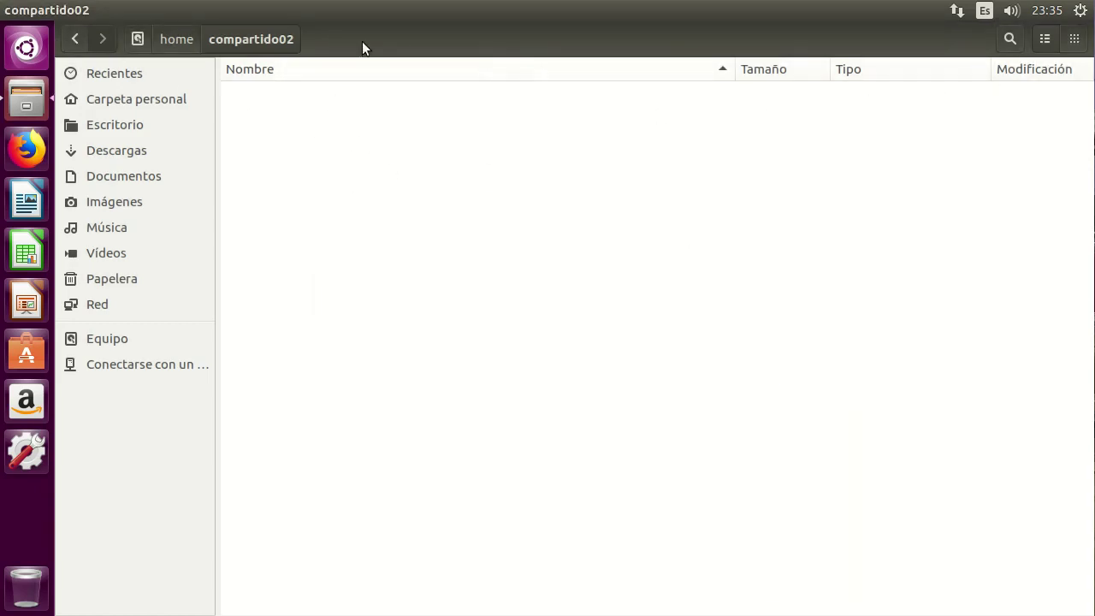
pyautogui.hotkey('alt', 'F4')
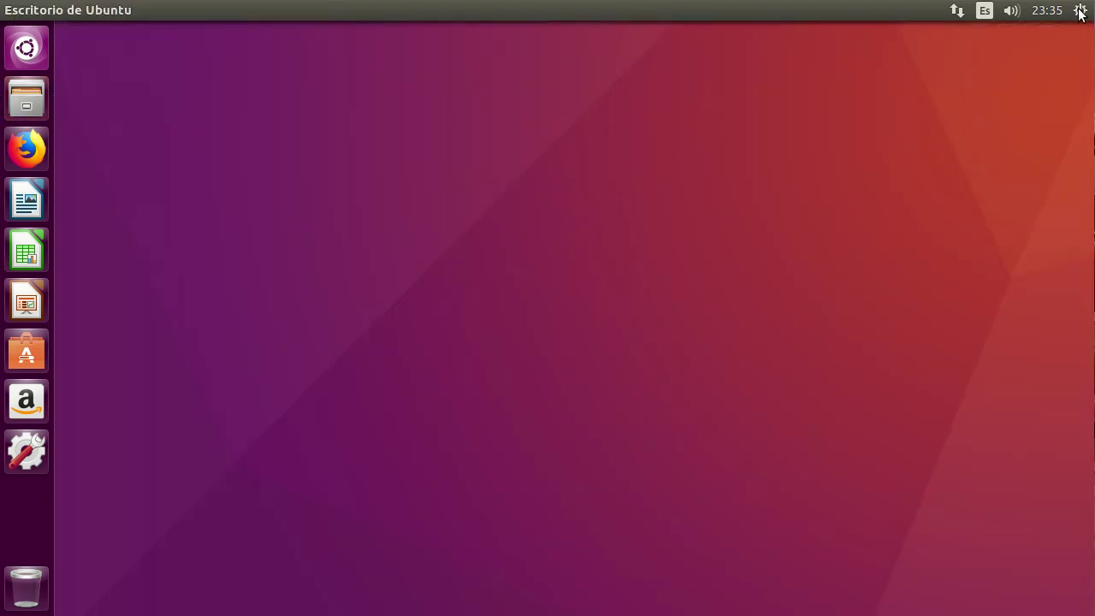
# Log out of usuarioC01 and sign in as usuarioC03 with its password.
pyautogui.click(1079, 11)
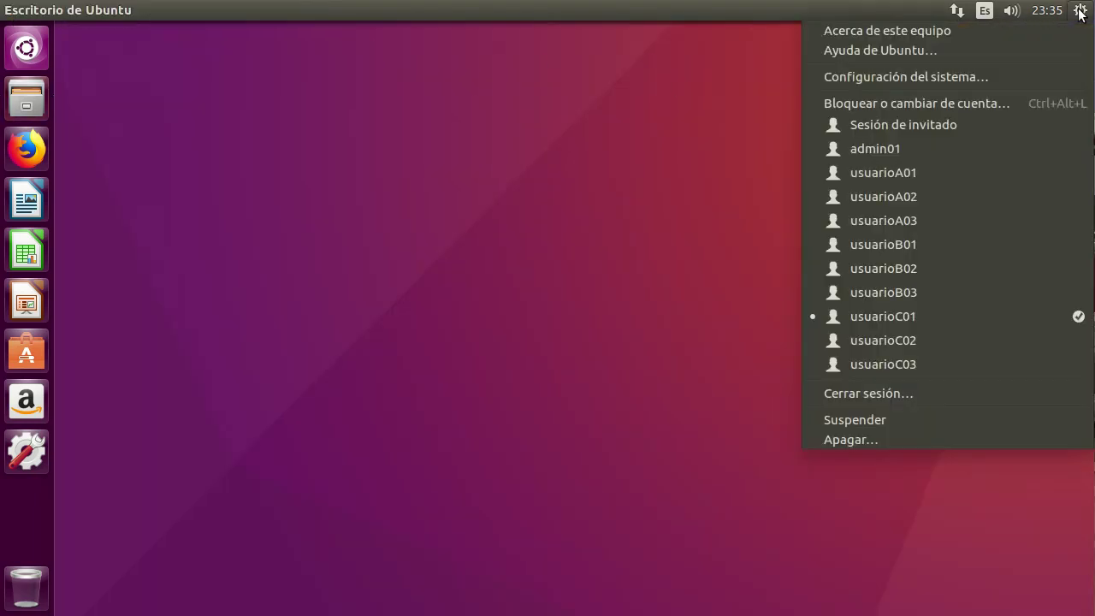
pyautogui.click(918, 396)
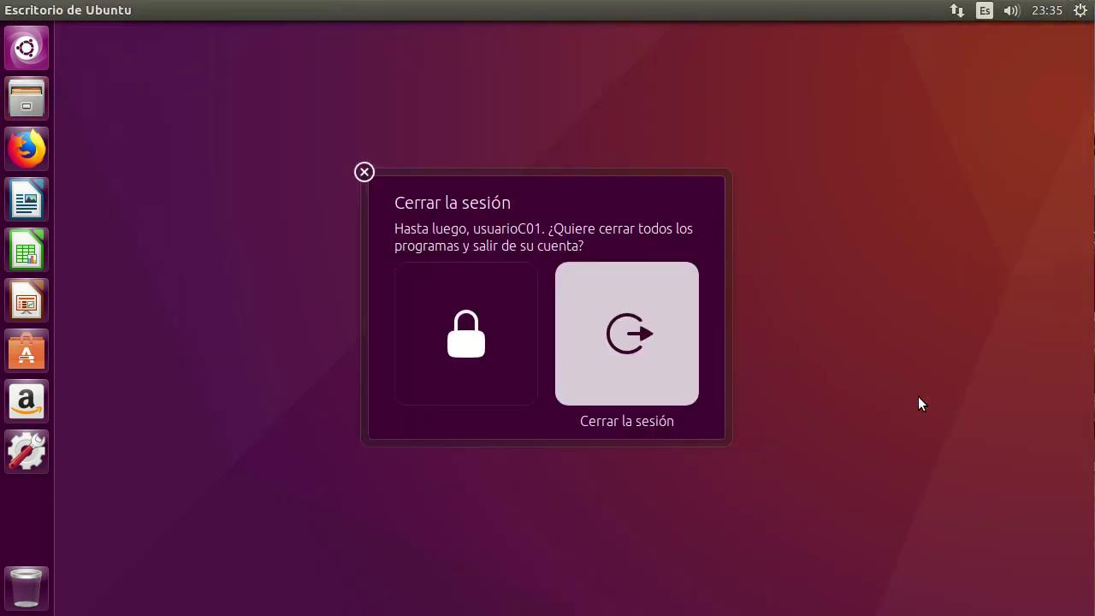
pyautogui.click(644, 375)
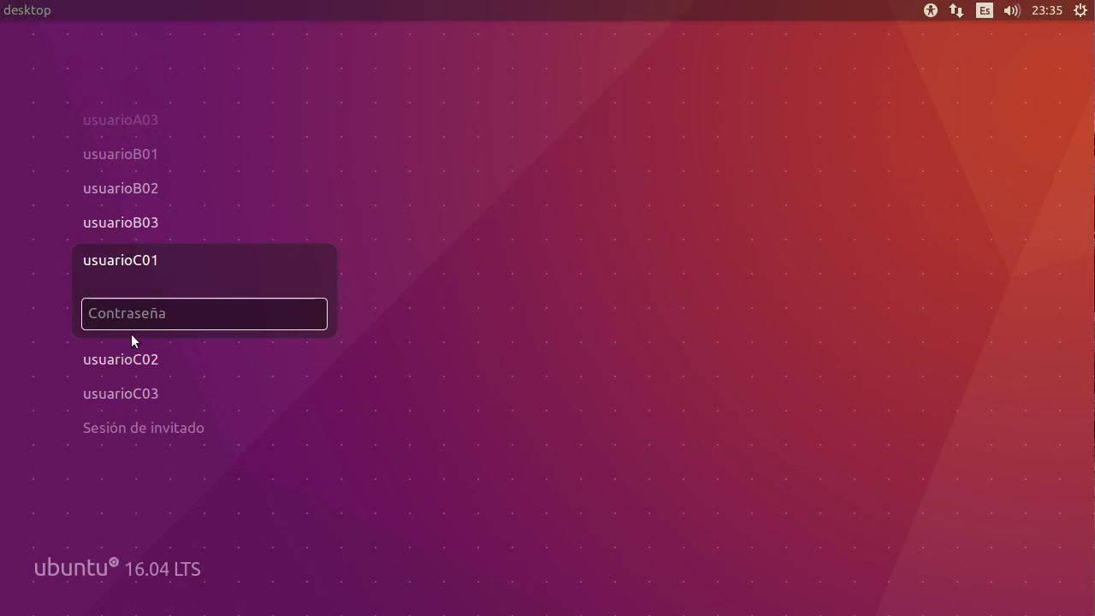
pyautogui.click(125, 394)
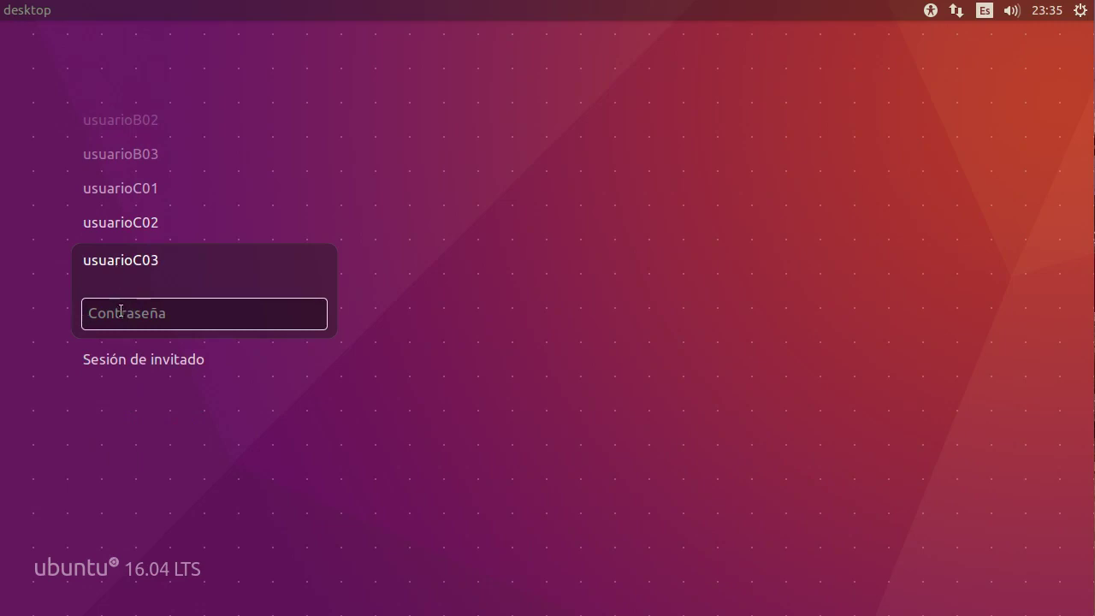
pyautogui.write('••••••')
pyautogui.press('Return')
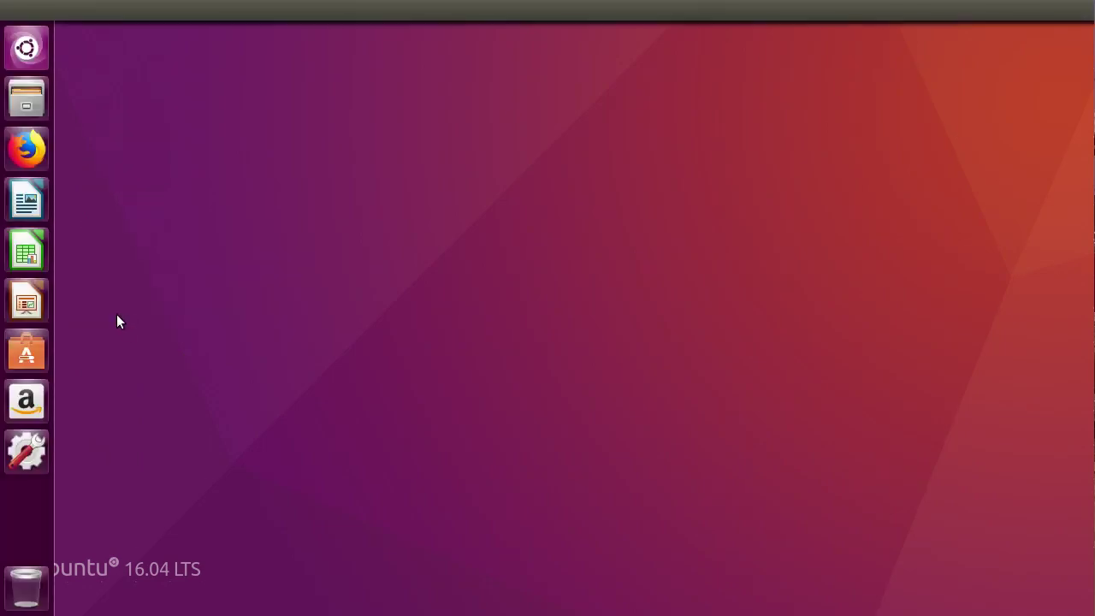
pyautogui.click(27, 109)
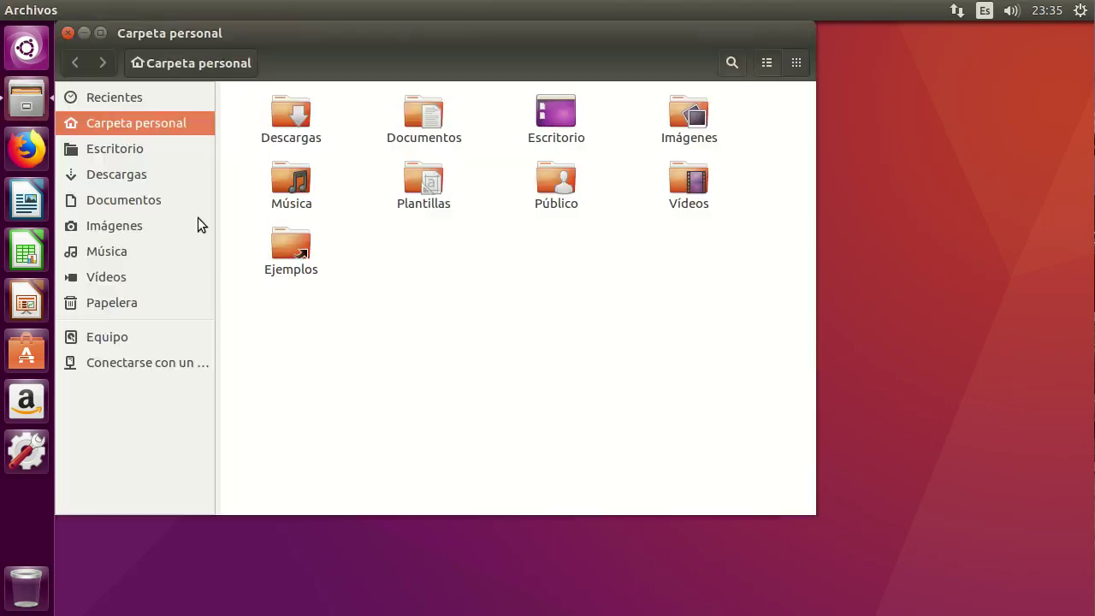
# As usuarioC03, check Carpeta nueva is greyed out in compartido01 and open DocumentoCreadoPorA01.
pyautogui.click(767, 62)
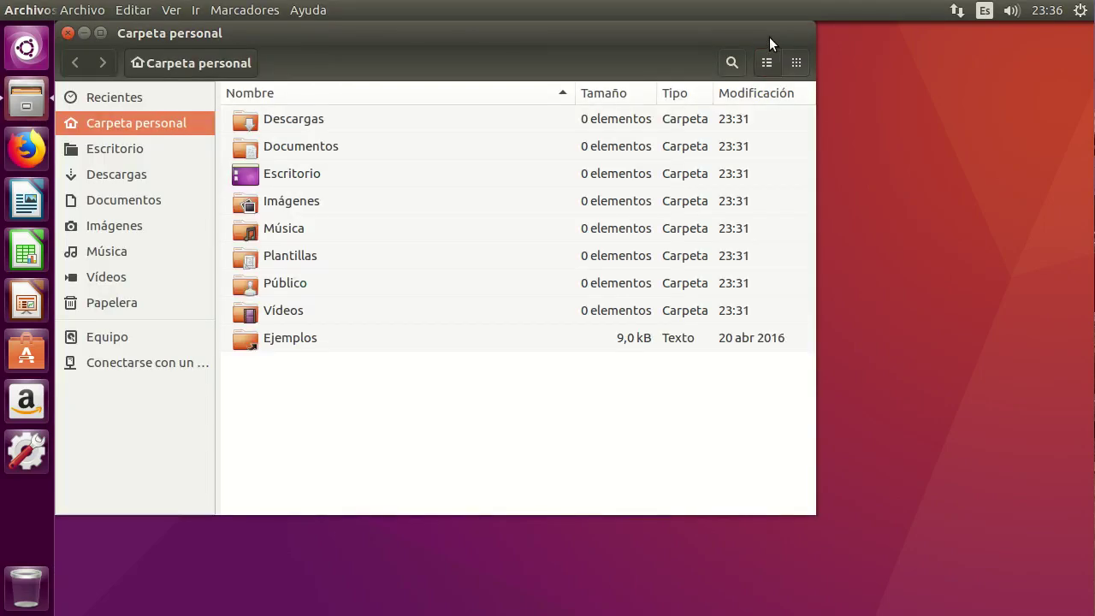
pyautogui.doubleClick(769, 37)
pyautogui.click(66, 315)
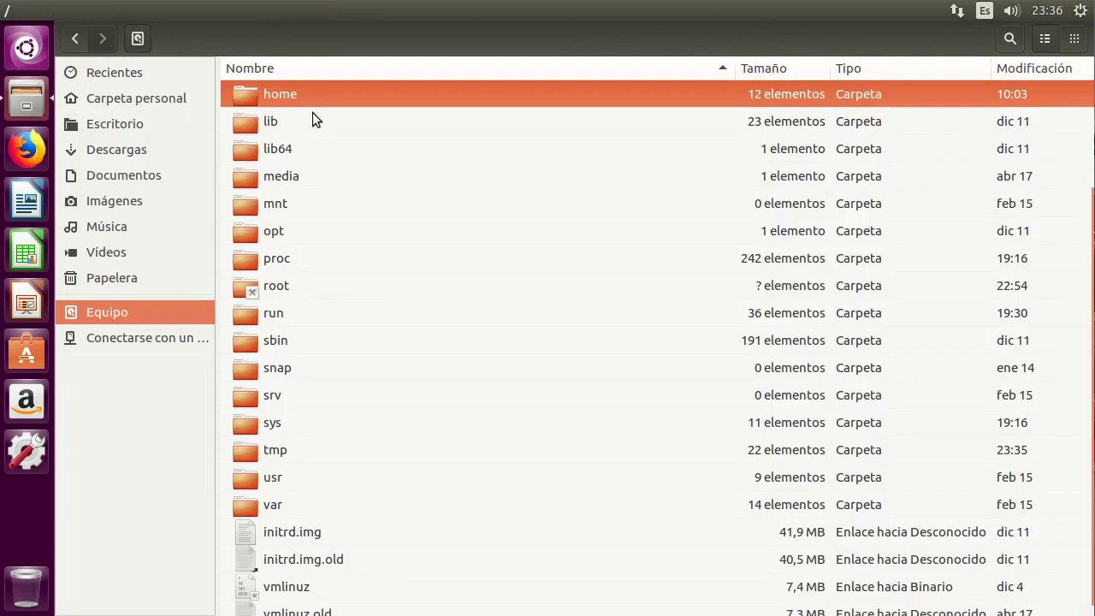
pyautogui.doubleClick(287, 91)
pyautogui.doubleClick(297, 123)
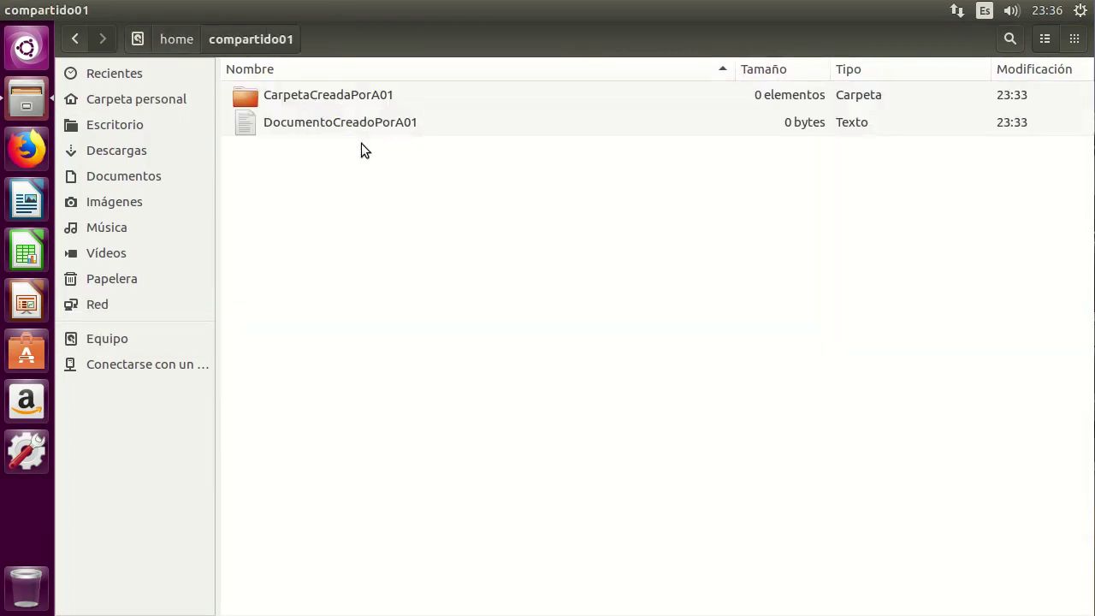
pyautogui.rightClick(367, 192)
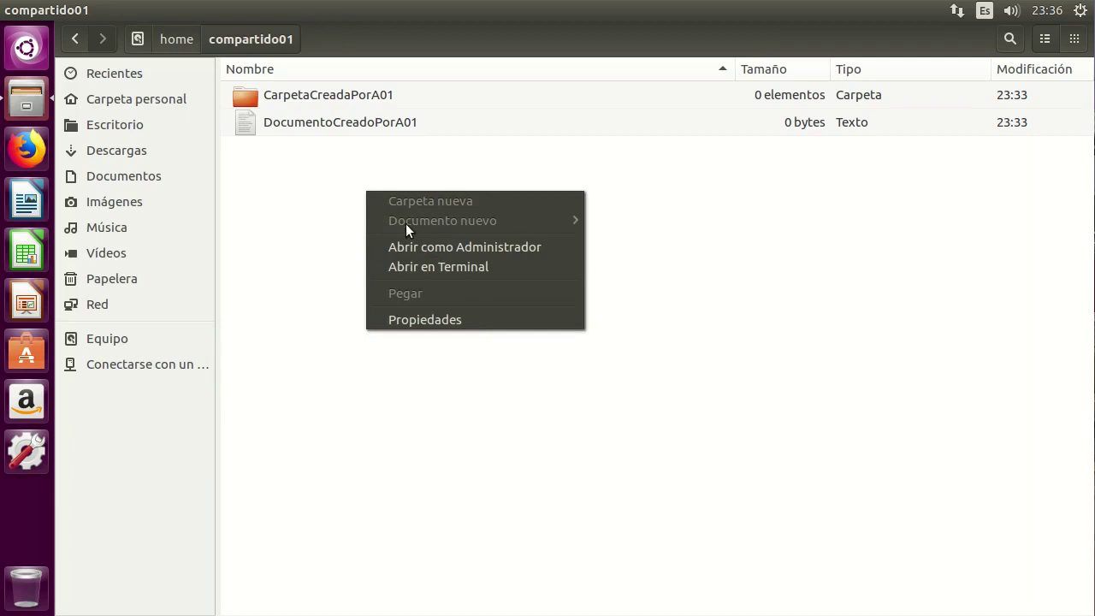
pyautogui.click(390, 144)
pyautogui.doubleClick(380, 121)
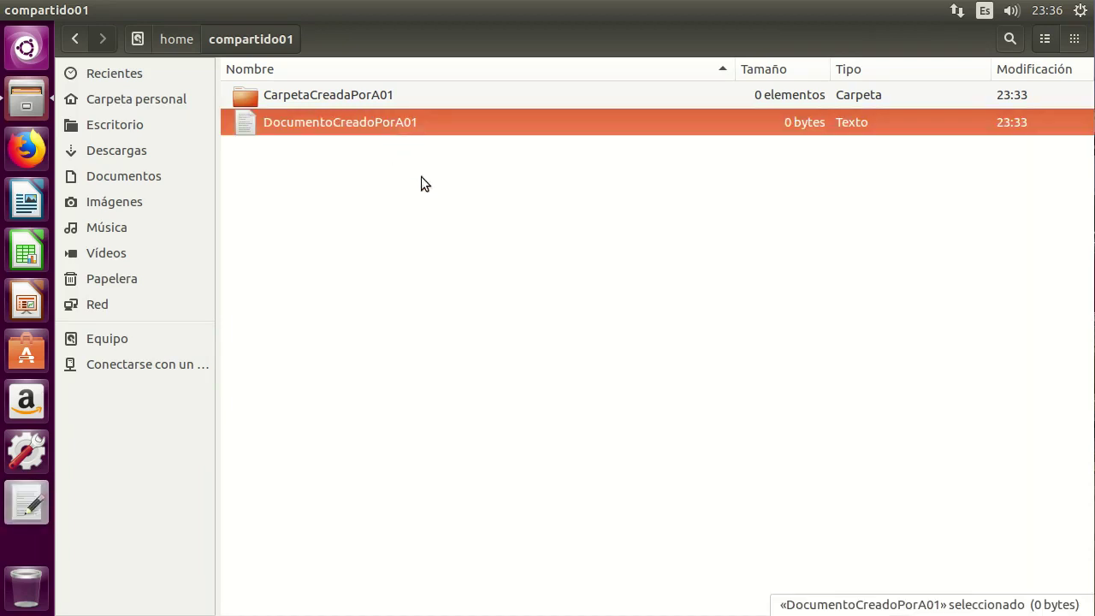
# Type 'dddddd' into the read-only document, close gedit without saving, then close Files.
pyautogui.write('dddddd')
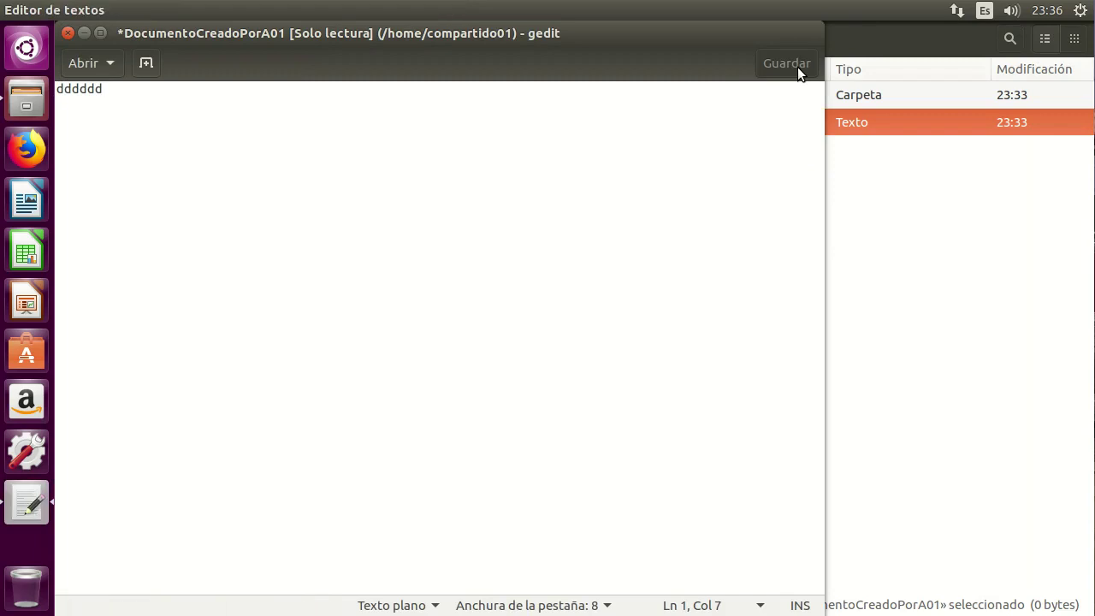
pyautogui.click(68, 34)
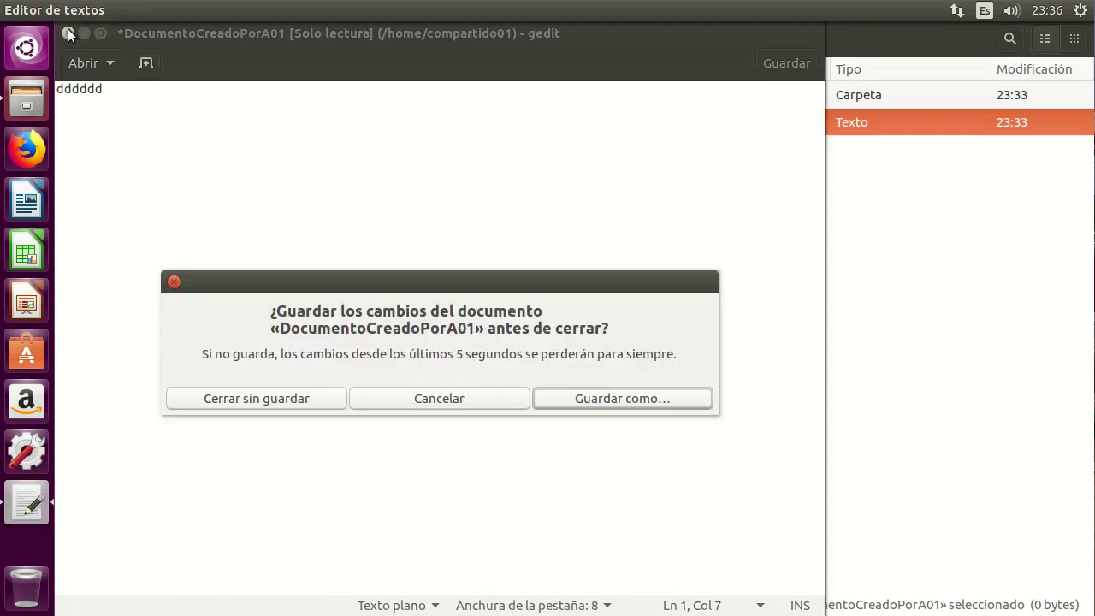
pyautogui.click(291, 398)
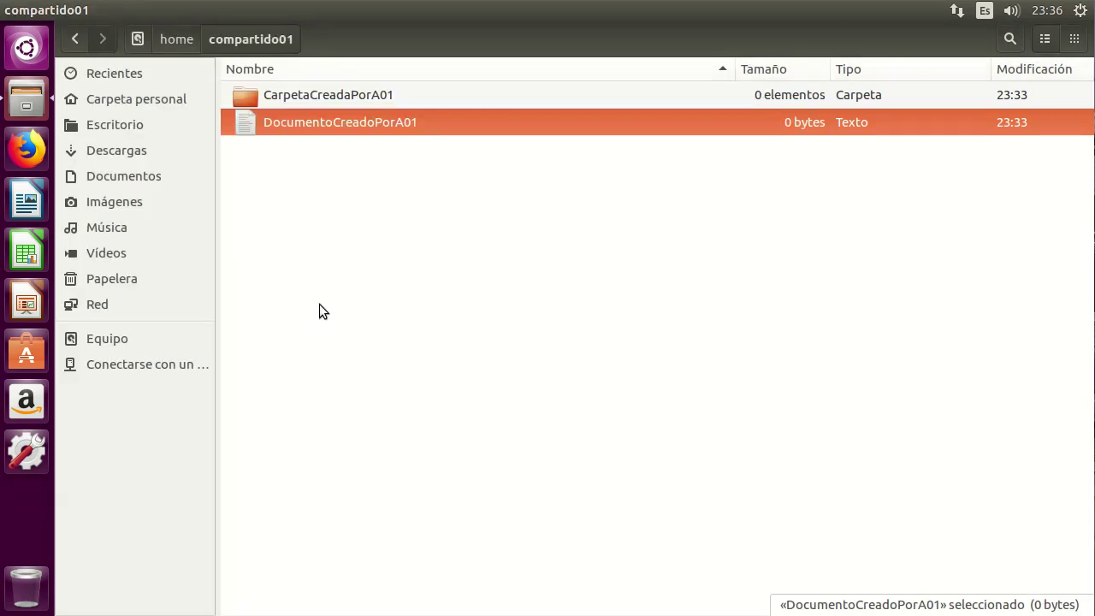
pyautogui.click(319, 303)
pyautogui.click(10, 9)
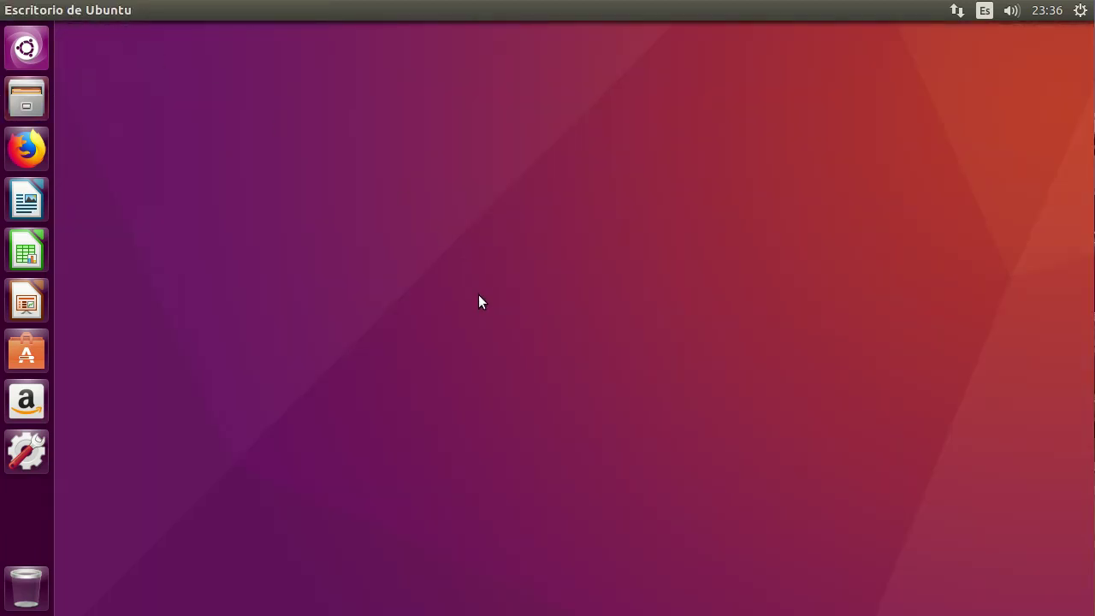